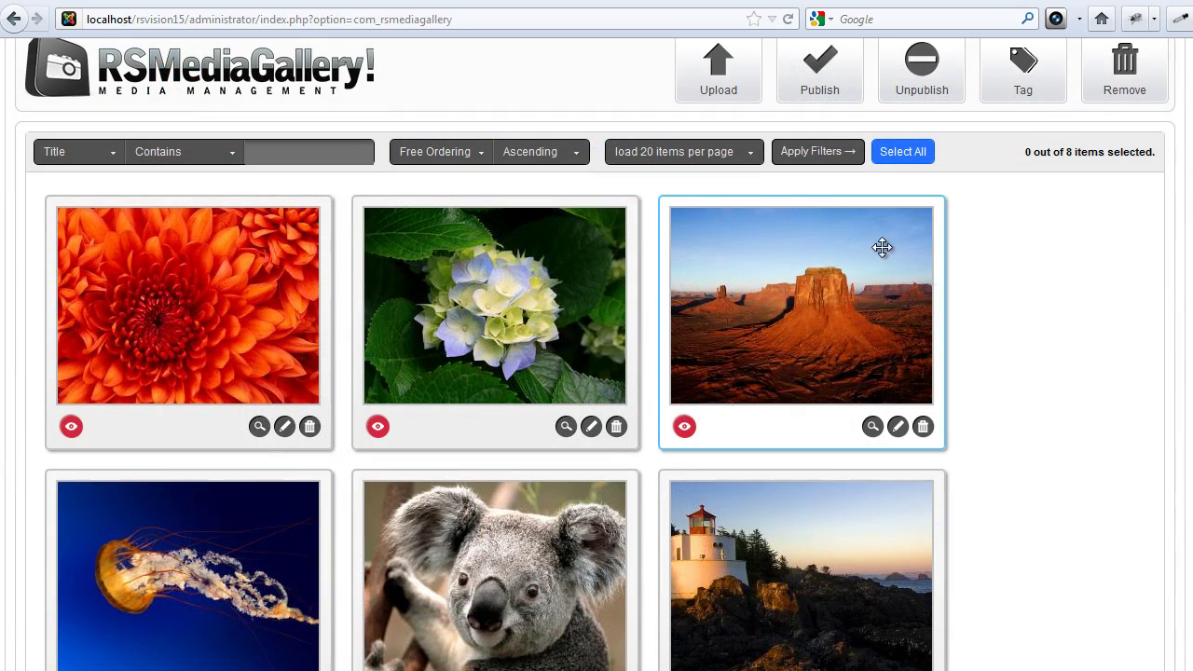
Open the multiple-file upload window, edit its automatic tags, and close it without uploading.
click(732, 92)
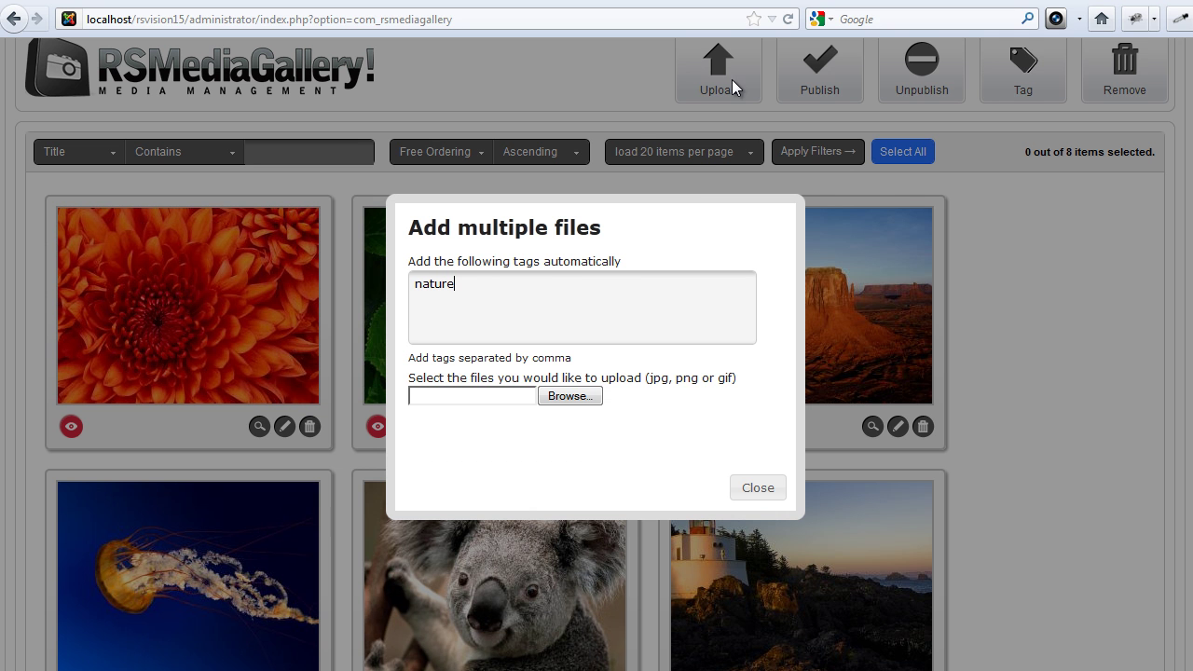
click(494, 300)
click(756, 488)
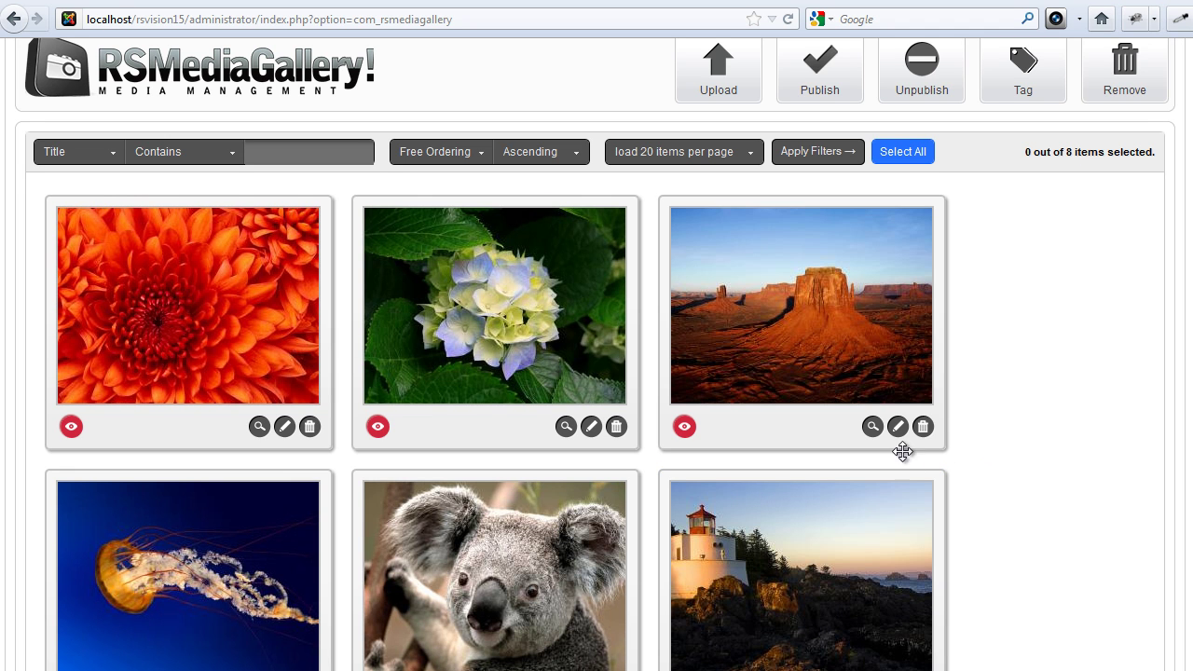
Publish all eight gallery images and view them on the site's Nature page.
click(901, 164)
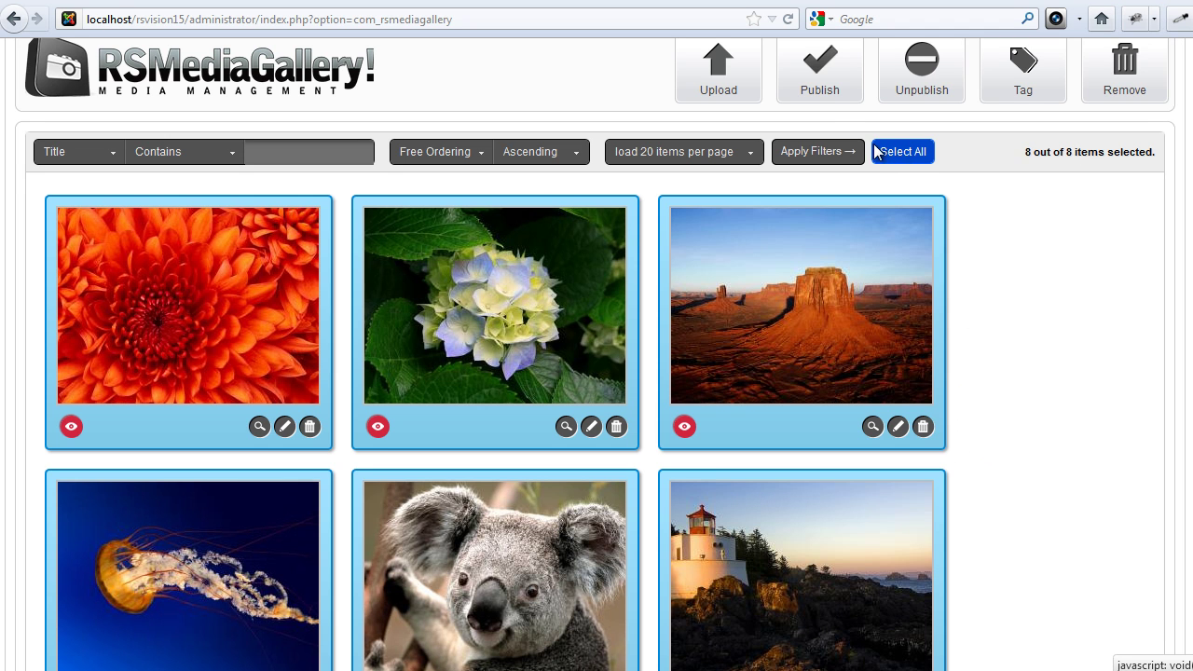
click(819, 93)
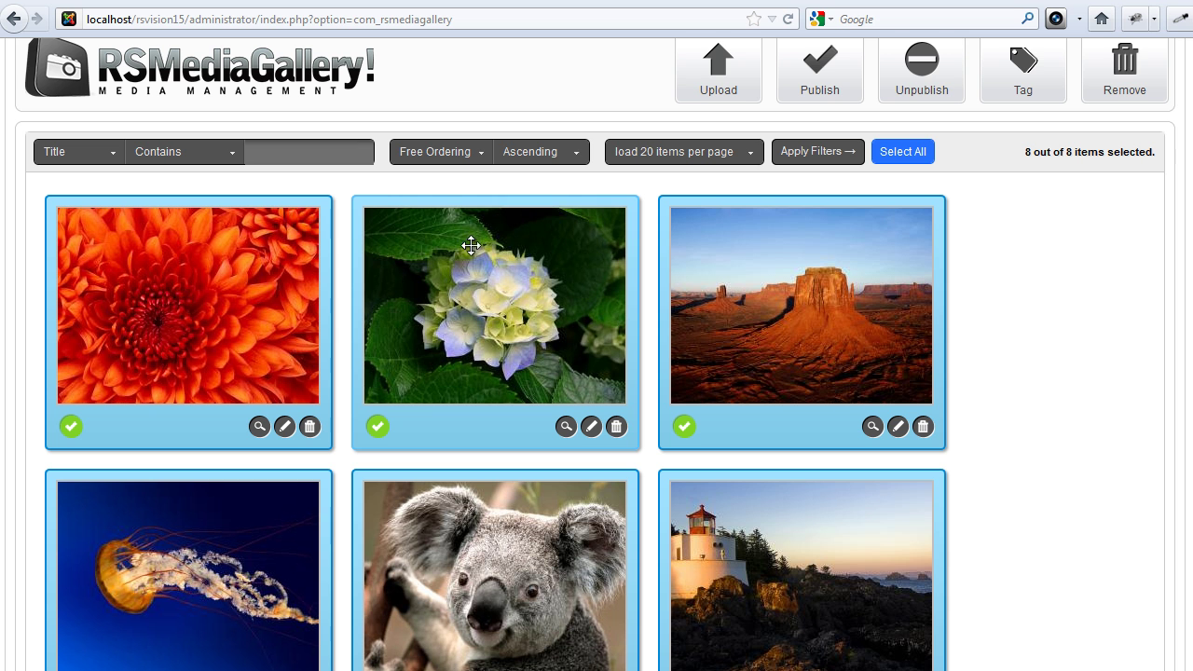
click(538, 1)
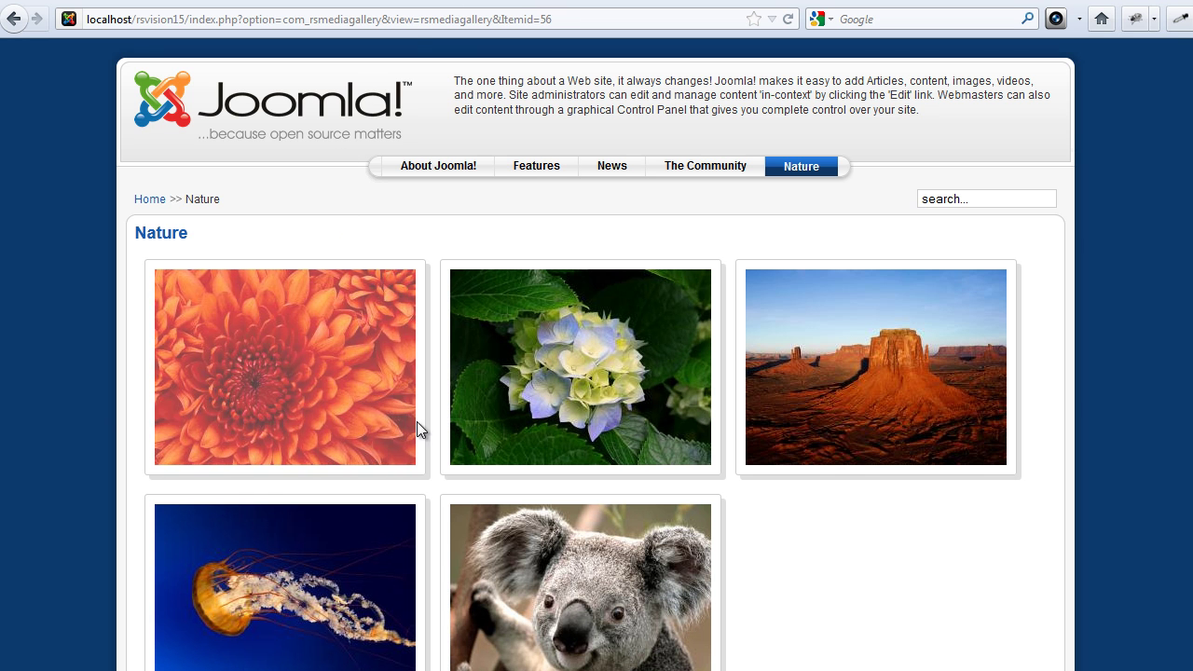
Enlarge the koala thumbnail on the Nature page in the lightbox.
click(550, 566)
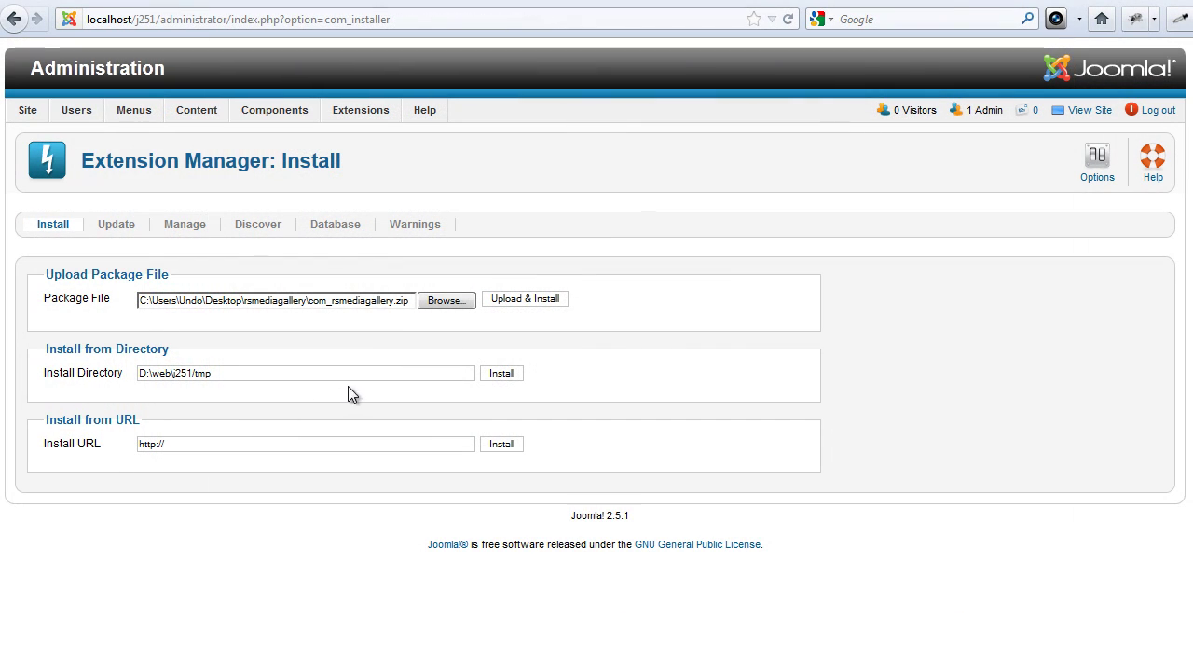
Upload and install the com_rsmediagallery.zip component package.
click(442, 302)
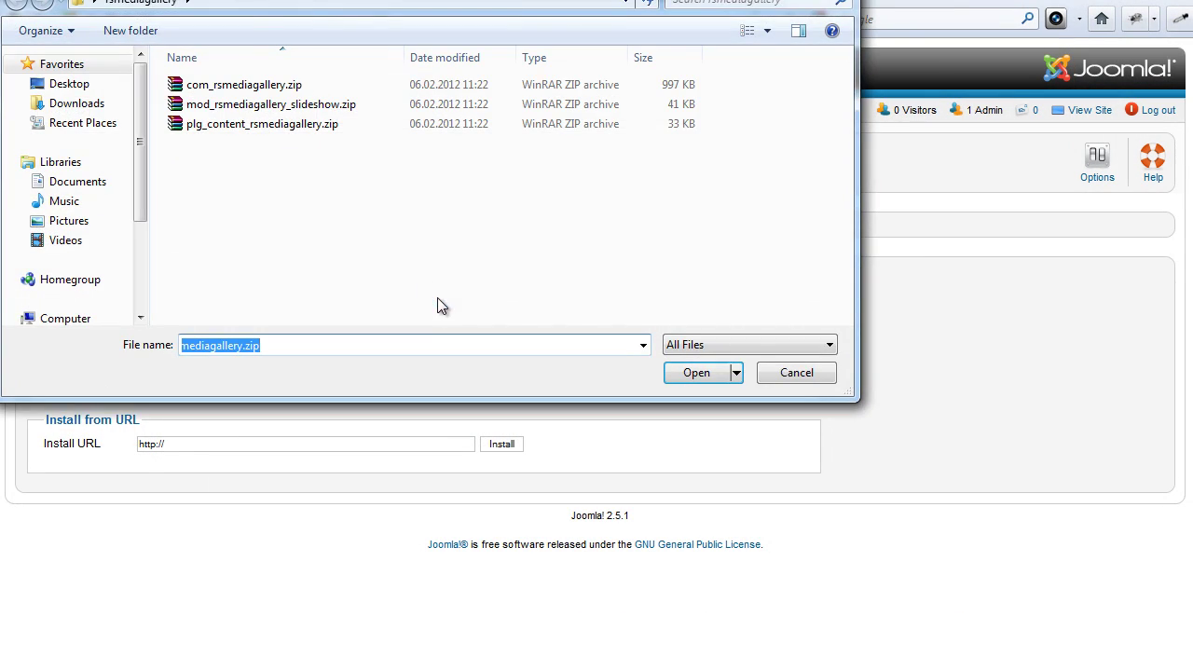
click(250, 89)
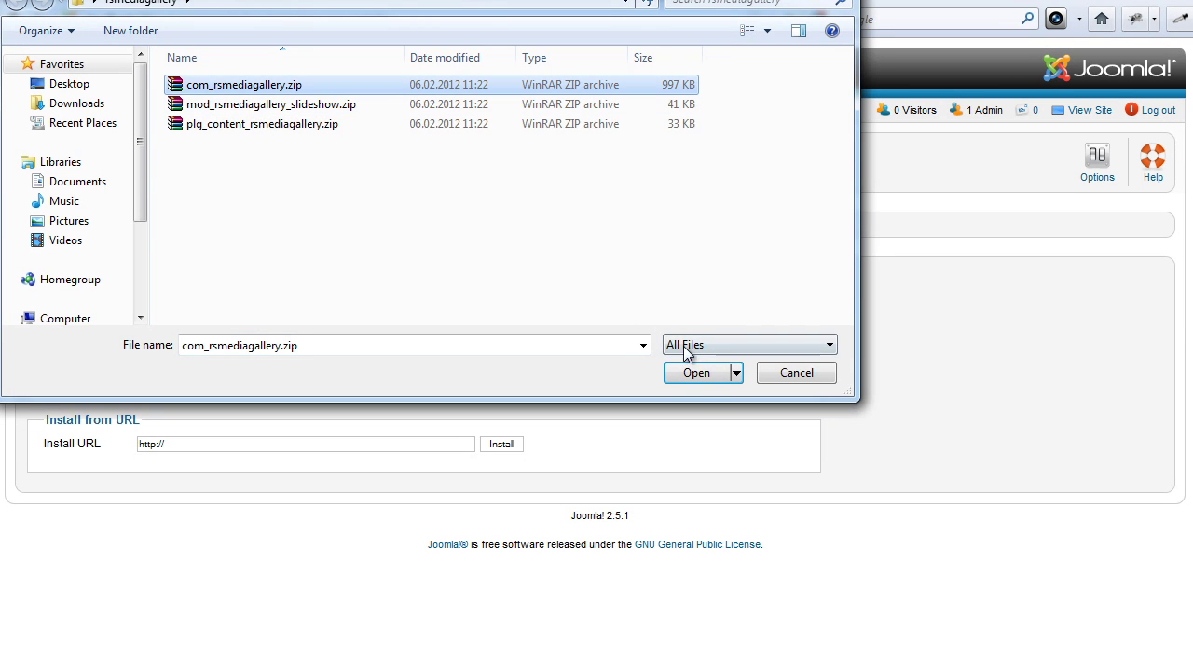
click(699, 373)
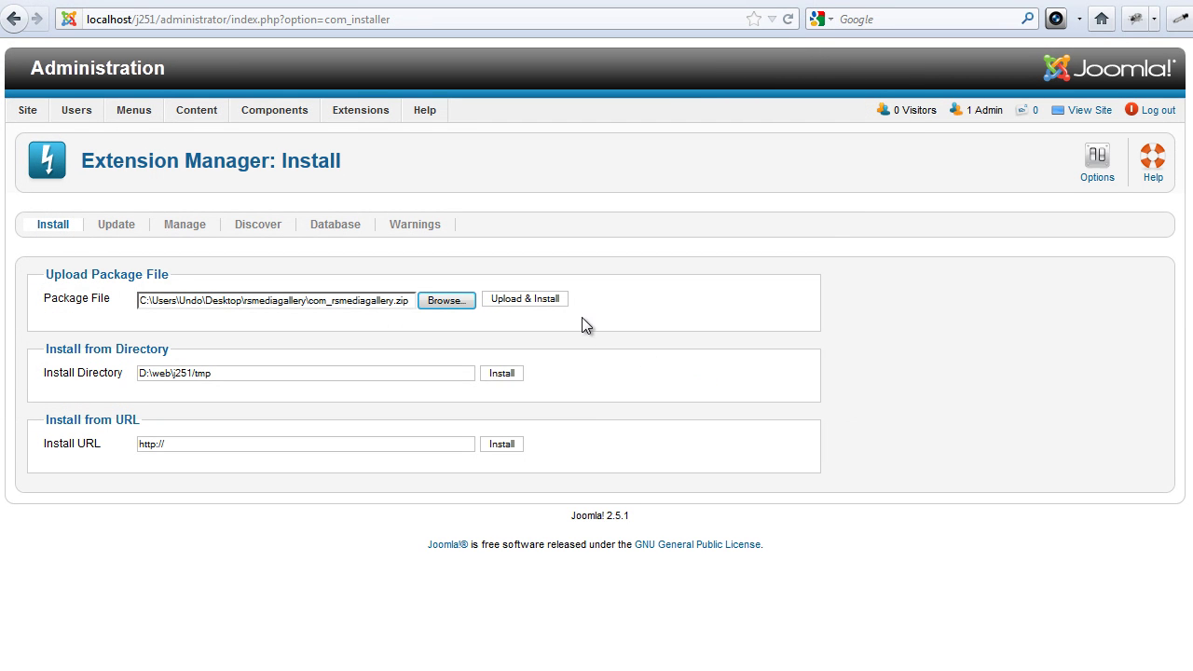
click(554, 302)
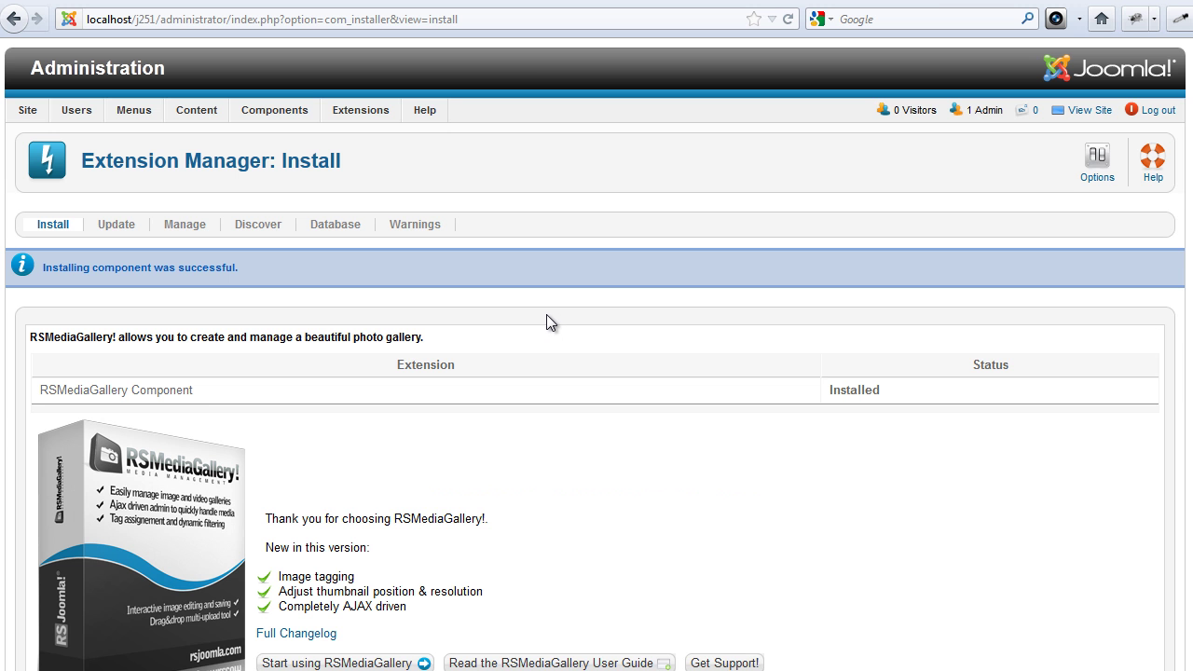
scroll(546, 314, down, 5)
scroll(546, 314, up, 5)
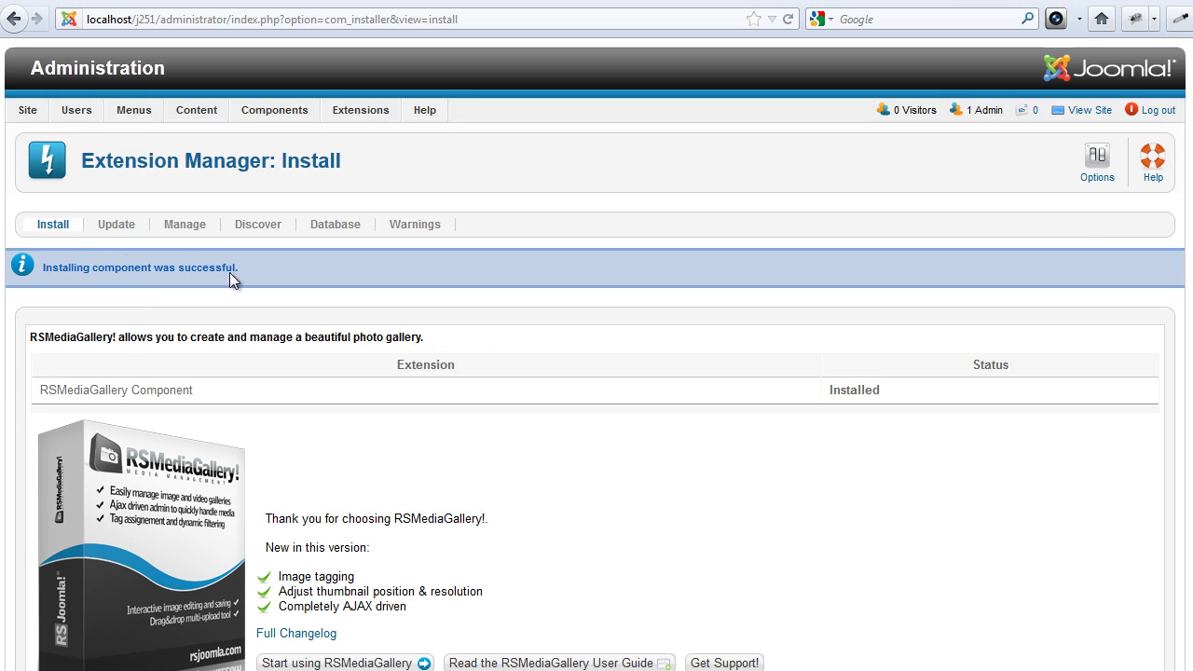
Install the mod_rsmediagallery_slideshow.zip slideshow module package.
click(56, 227)
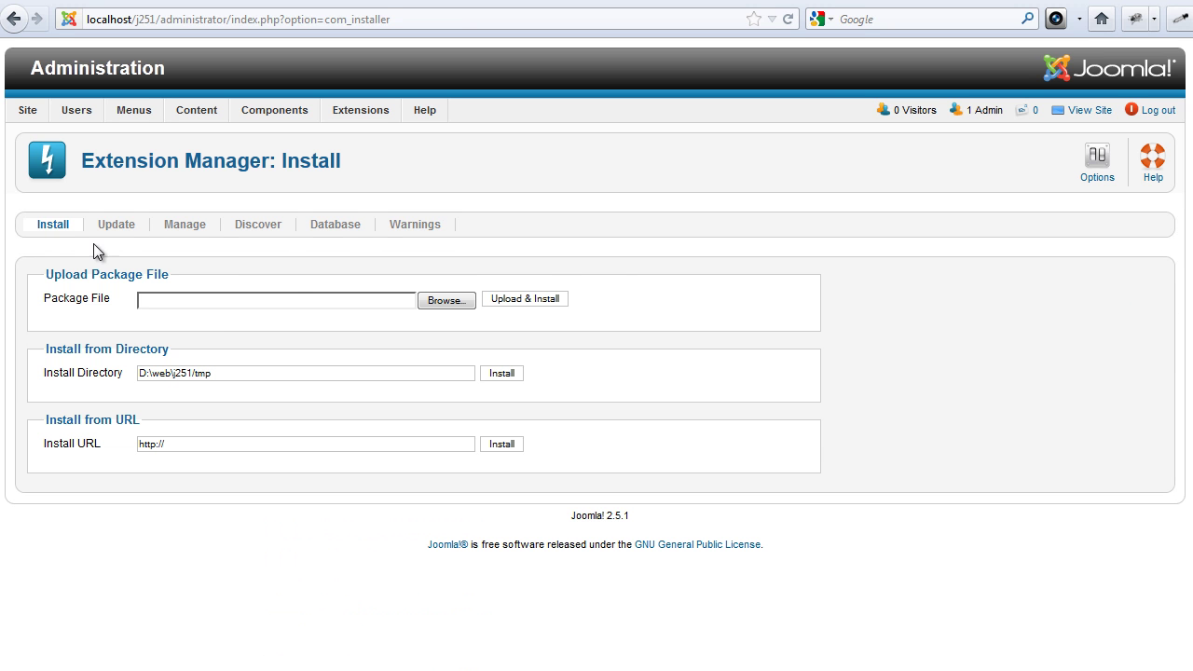
click(453, 304)
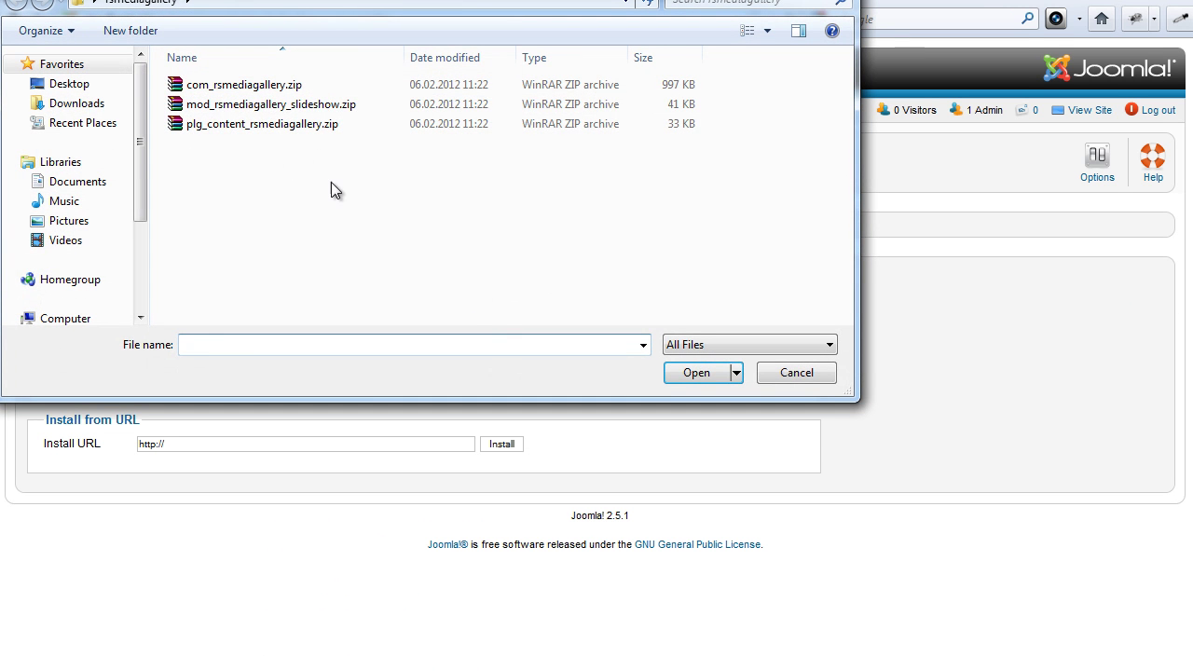
click(220, 111)
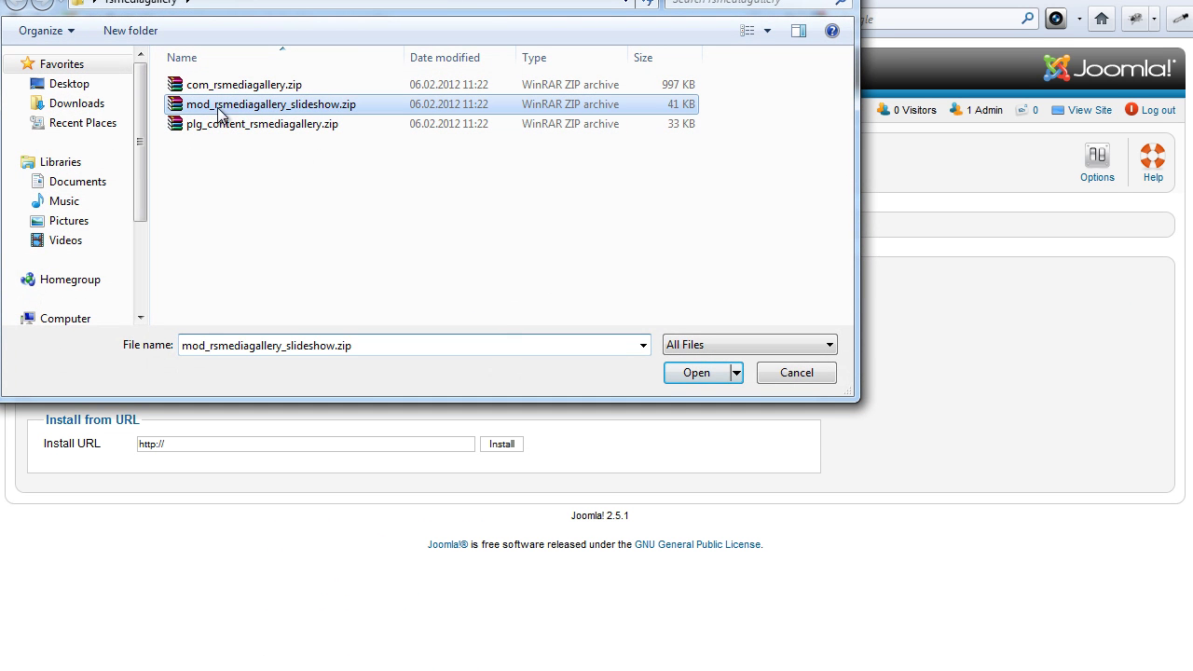
click(694, 372)
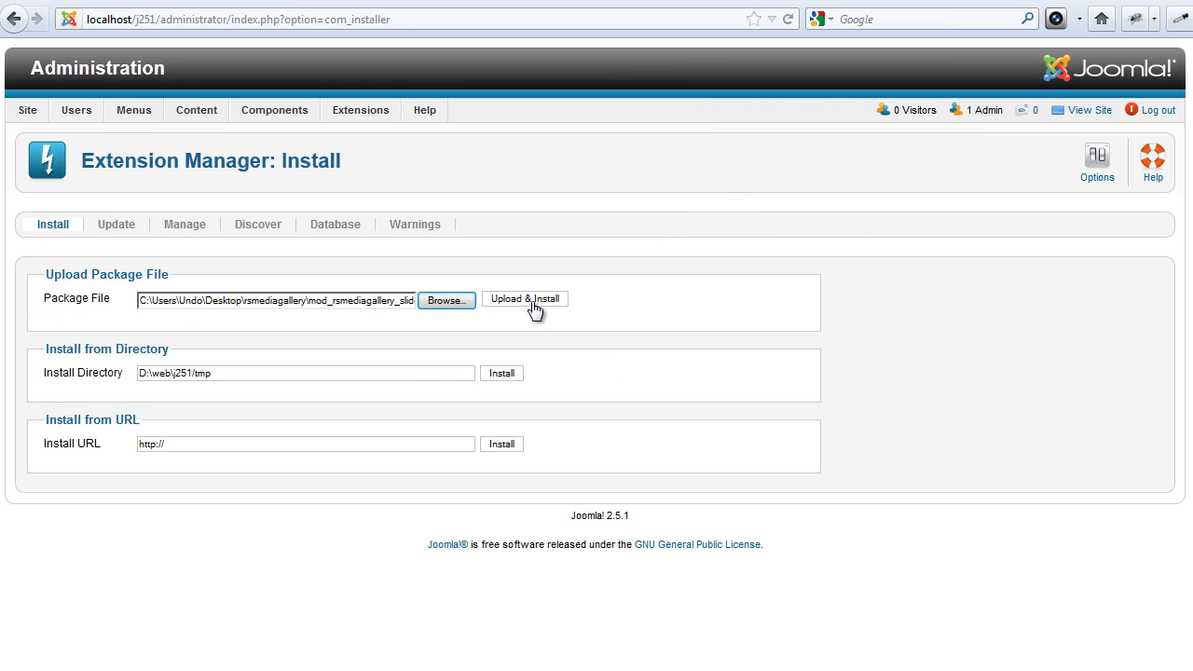
click(559, 300)
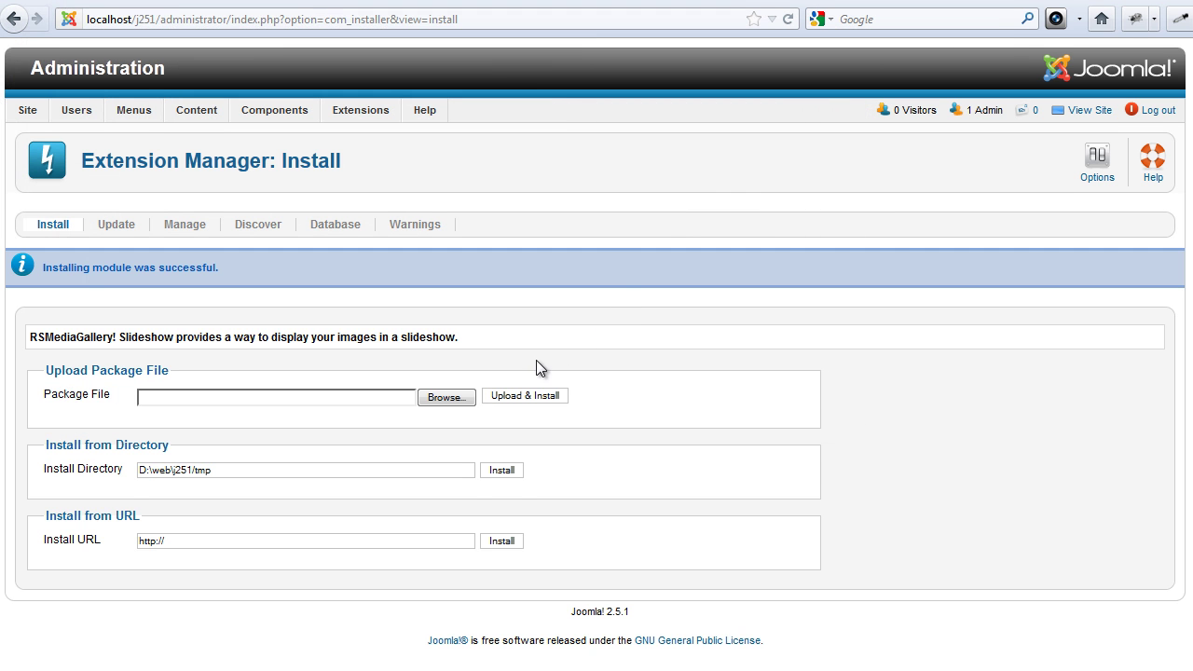
Install the plg_content_rsmediagallery.zip content plugin package.
click(452, 393)
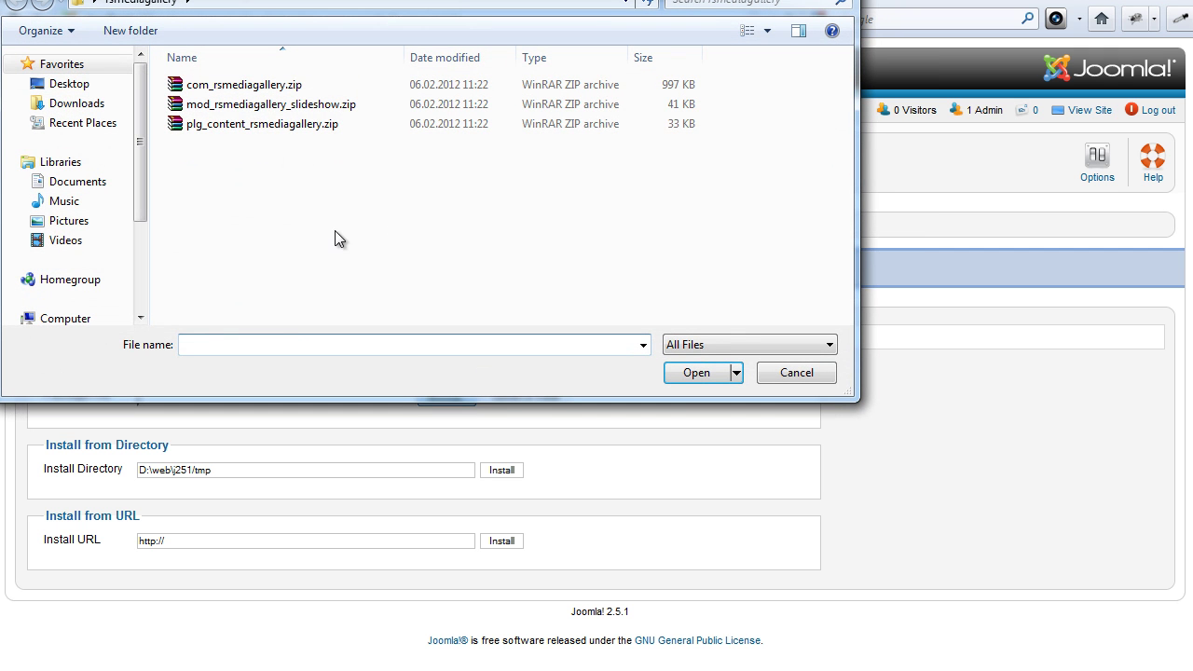
click(252, 124)
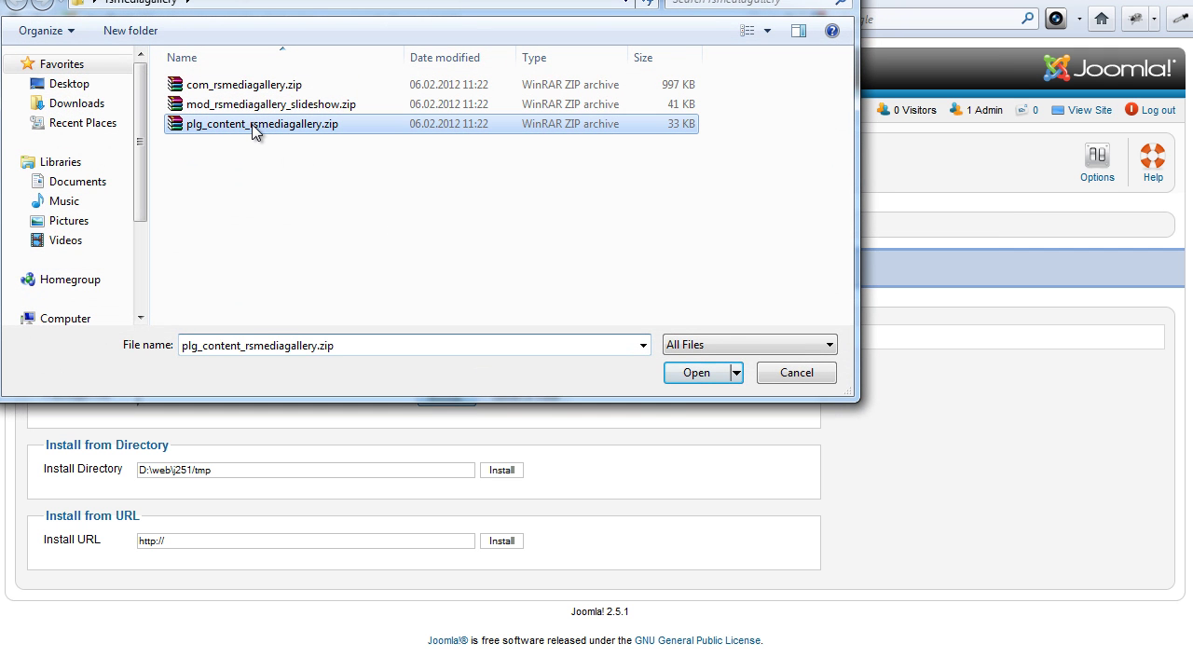
click(696, 373)
click(541, 400)
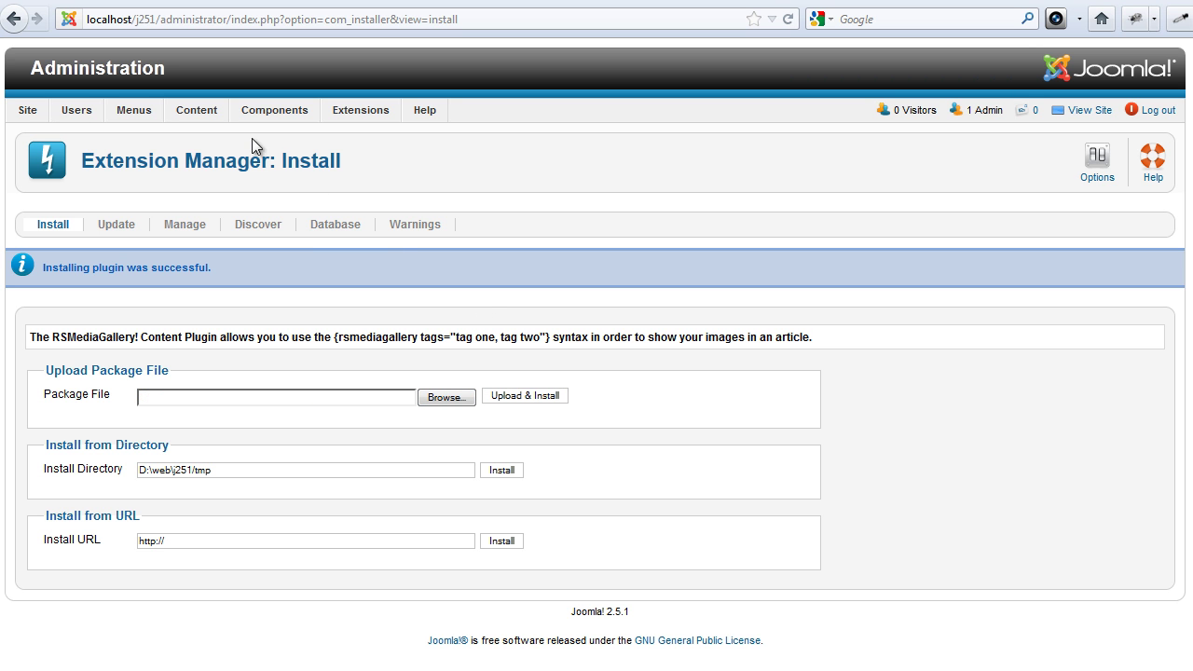
Go to Components > RSMediaGallery! and open the multiple-file upload window tagged 'nature'.
mouse_move(274, 110)
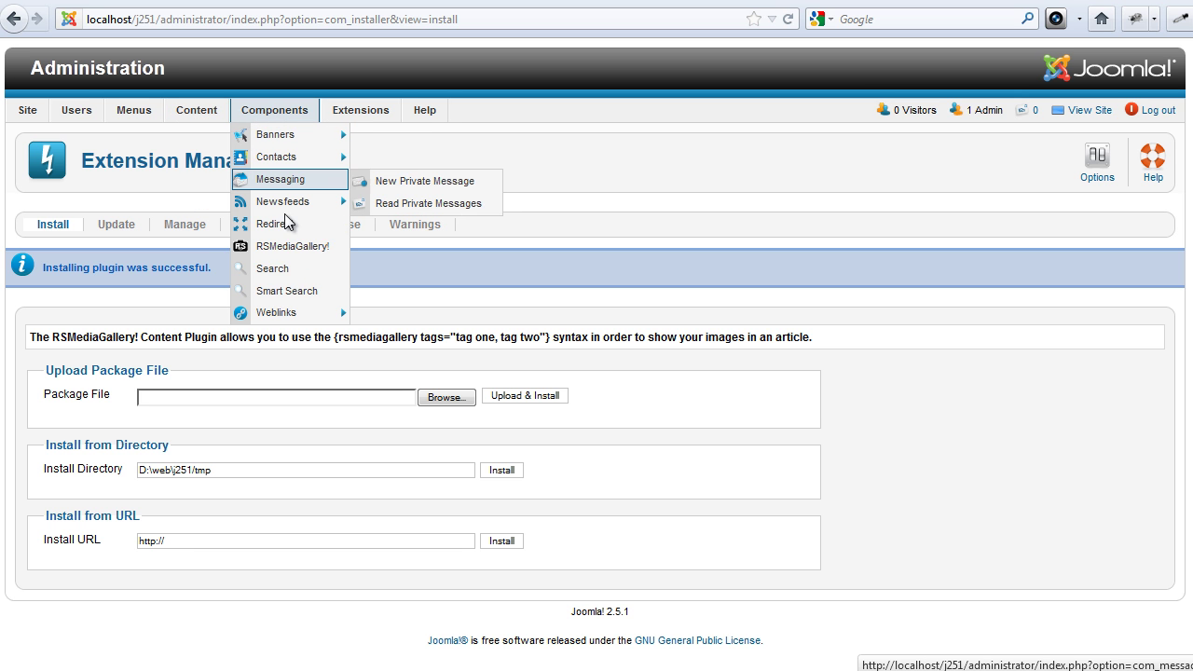
click(287, 248)
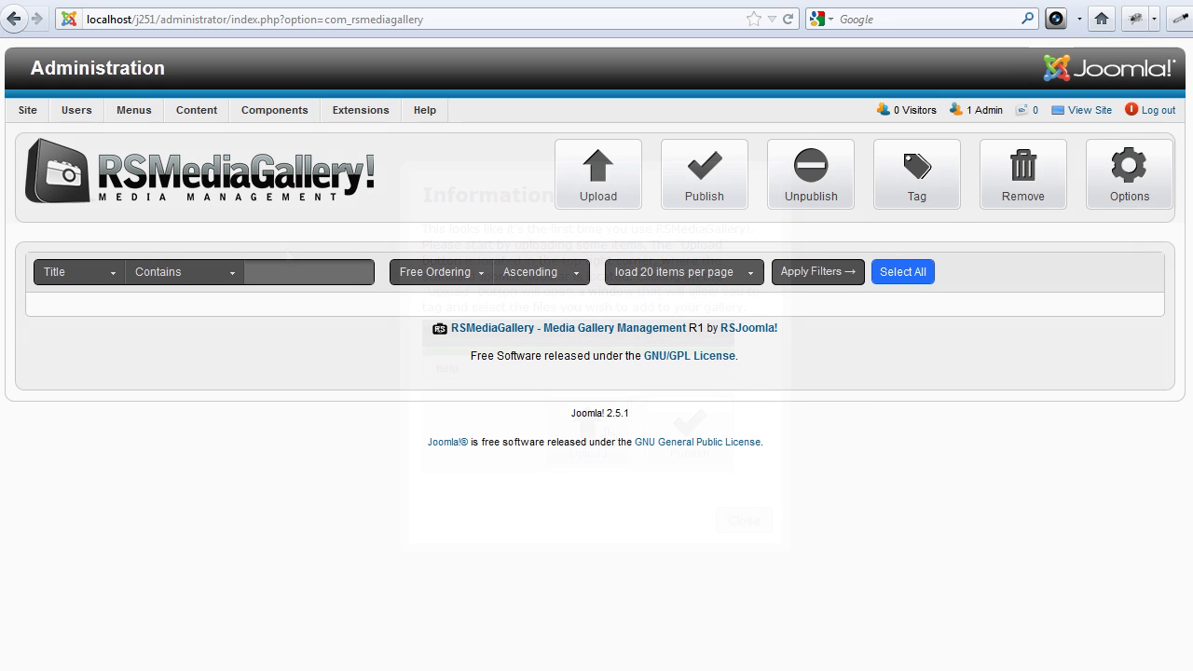
click(684, 271)
click(615, 185)
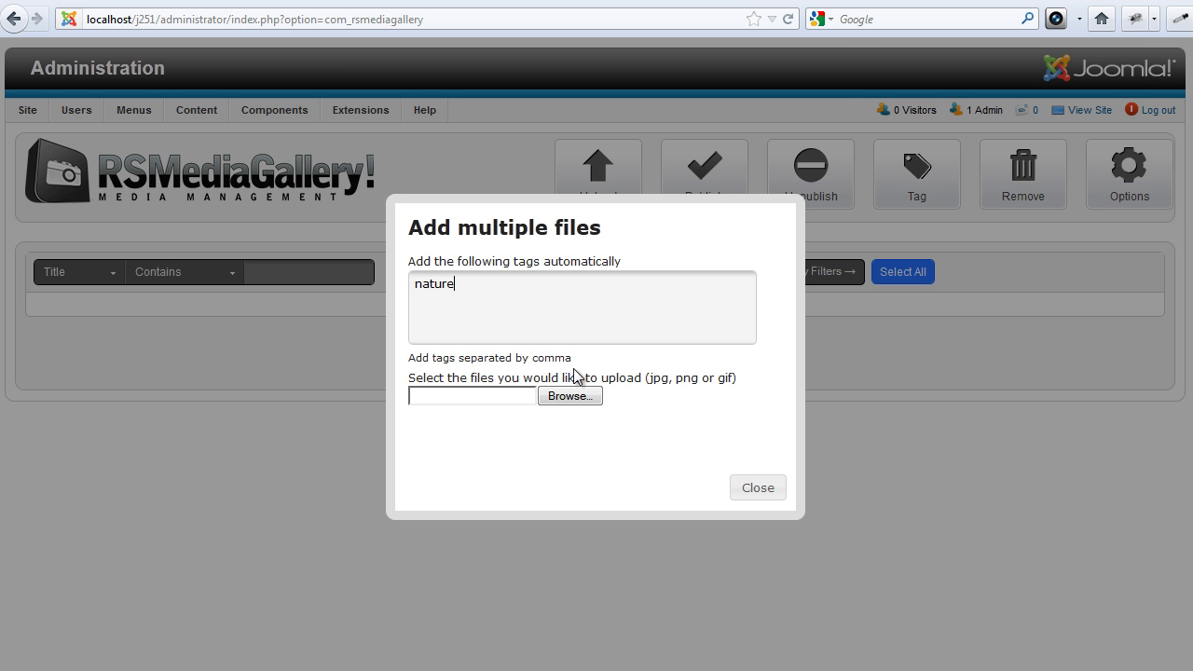
Upload all eight Pictures-folder photos, Chrysanthemum.jpg to Tulips.jpg, then close the uploader.
click(569, 397)
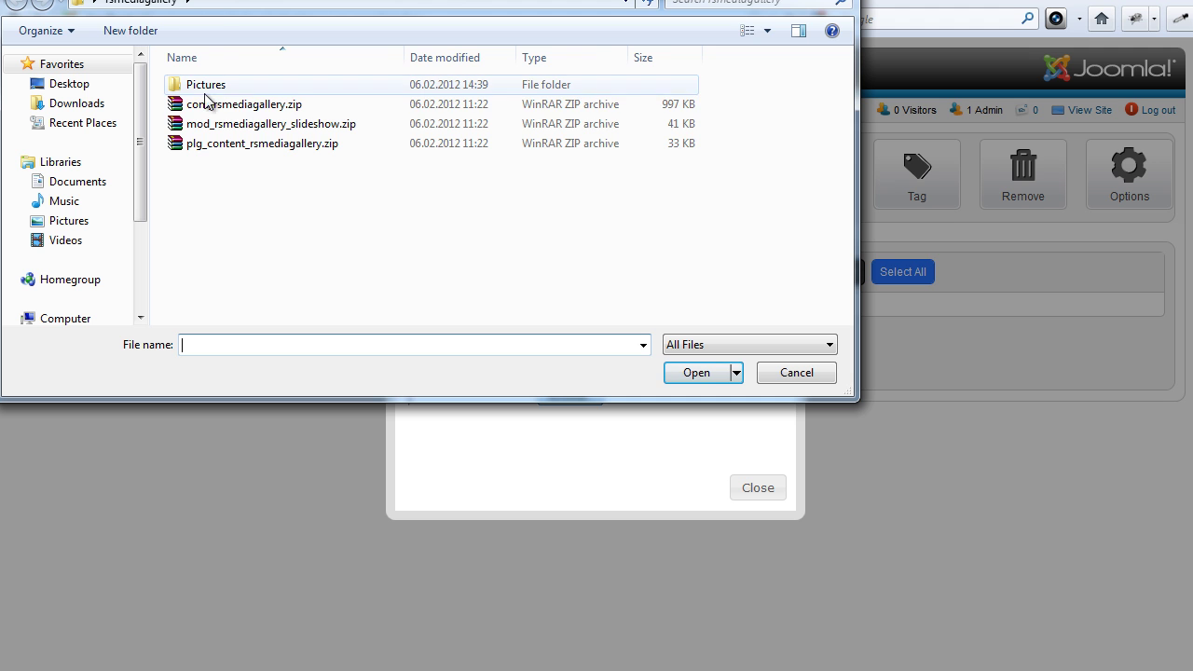
double_click(204, 86)
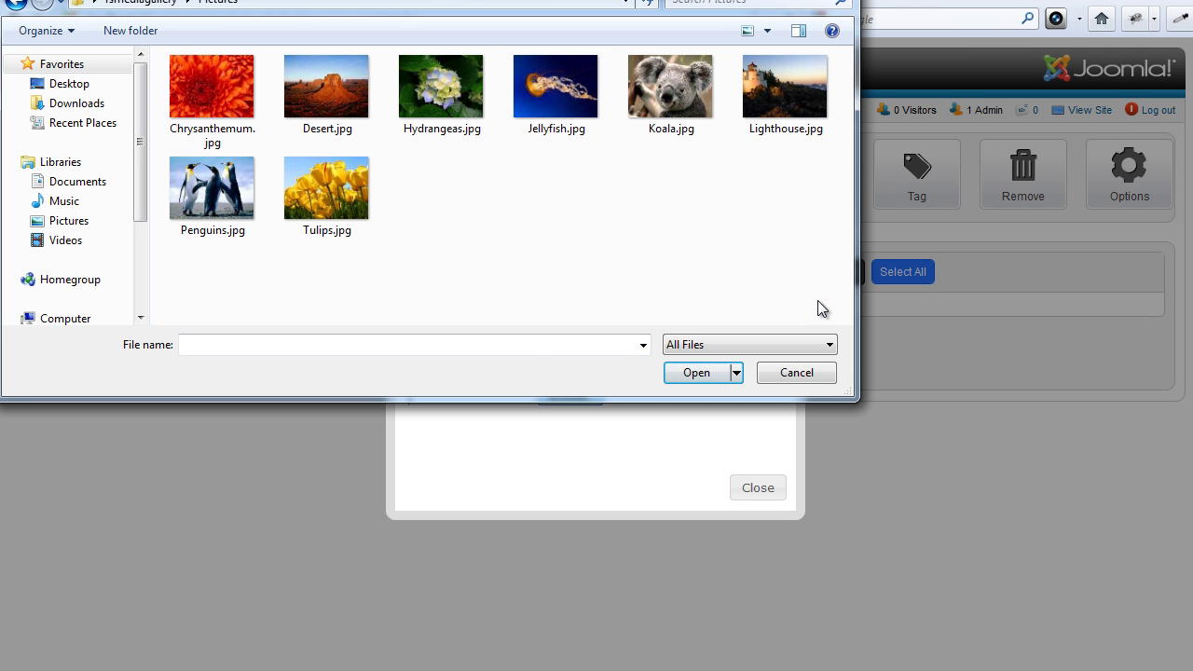
drag(817, 300, 254, 103)
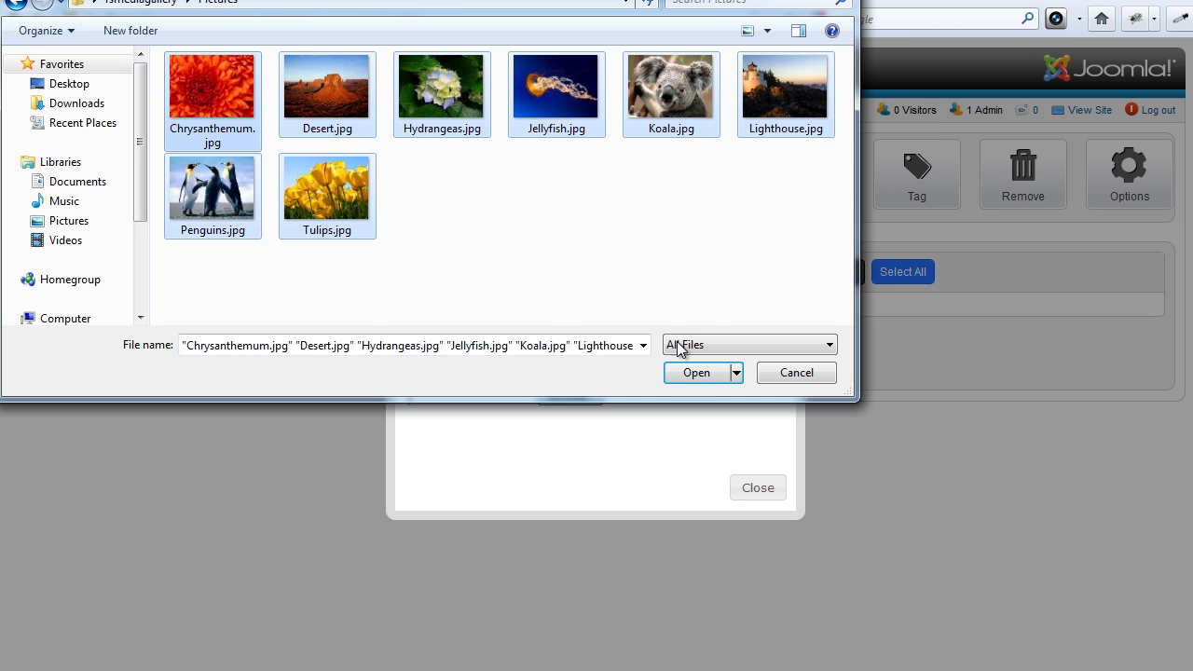
click(693, 375)
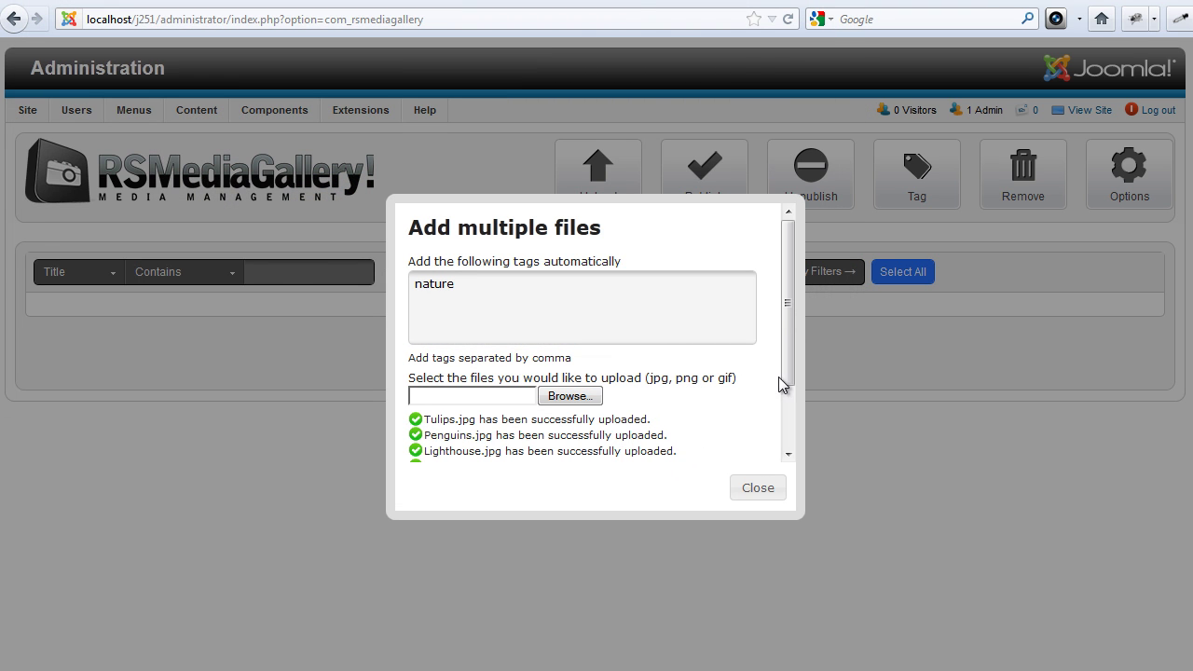
drag(787, 330, 786, 411)
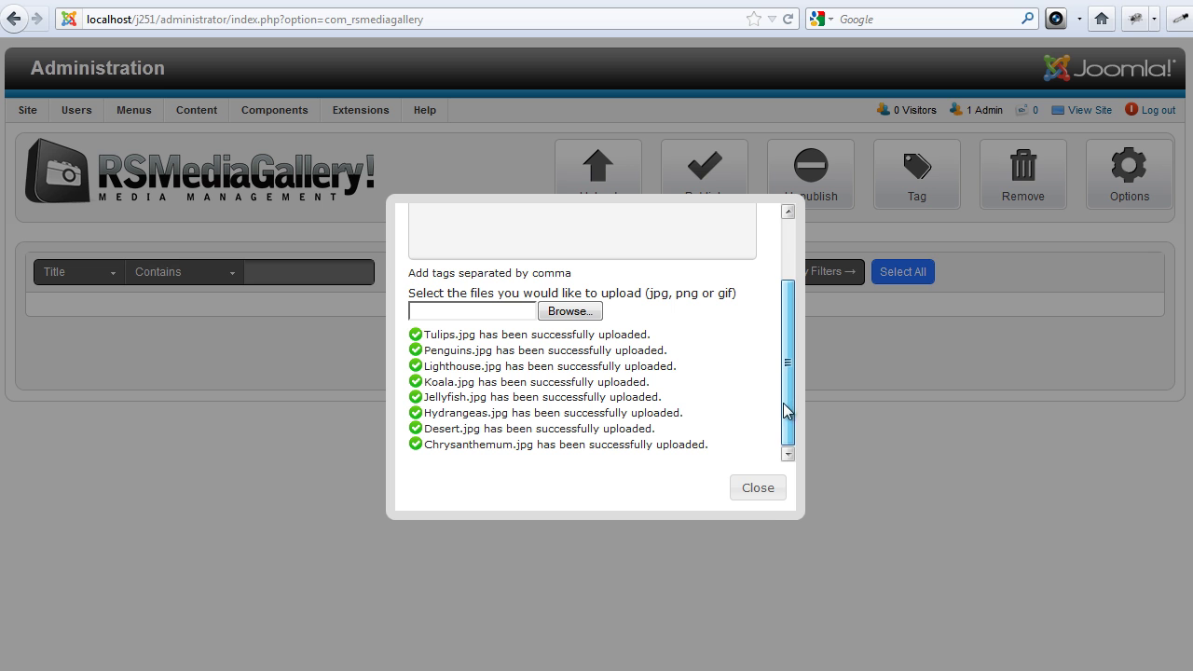
click(758, 488)
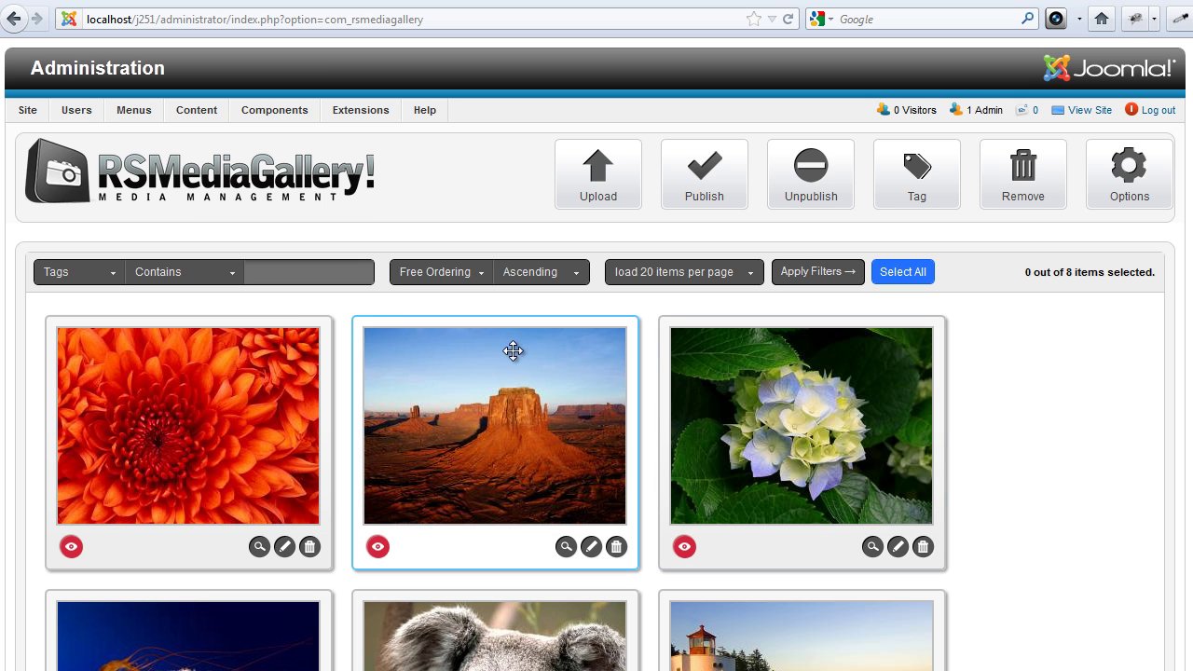
Filter the media list by the Tags field with 'flowers', leaving the hydrangea and tulips.
click(100, 274)
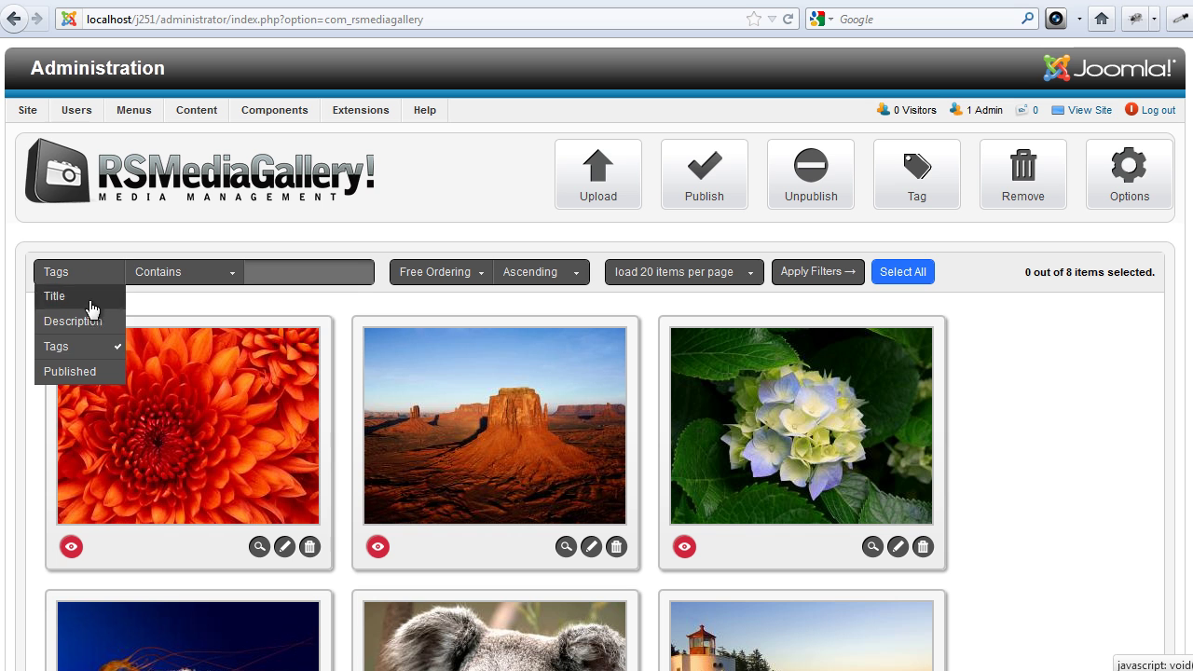
click(79, 347)
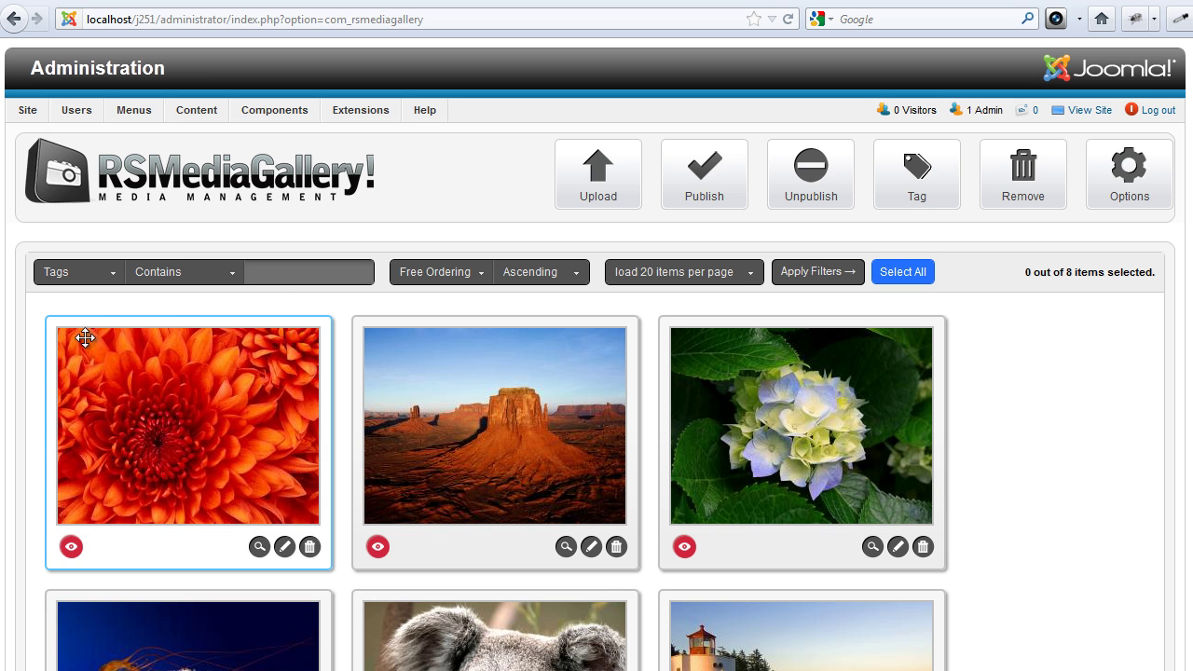
click(277, 276)
text(flow)
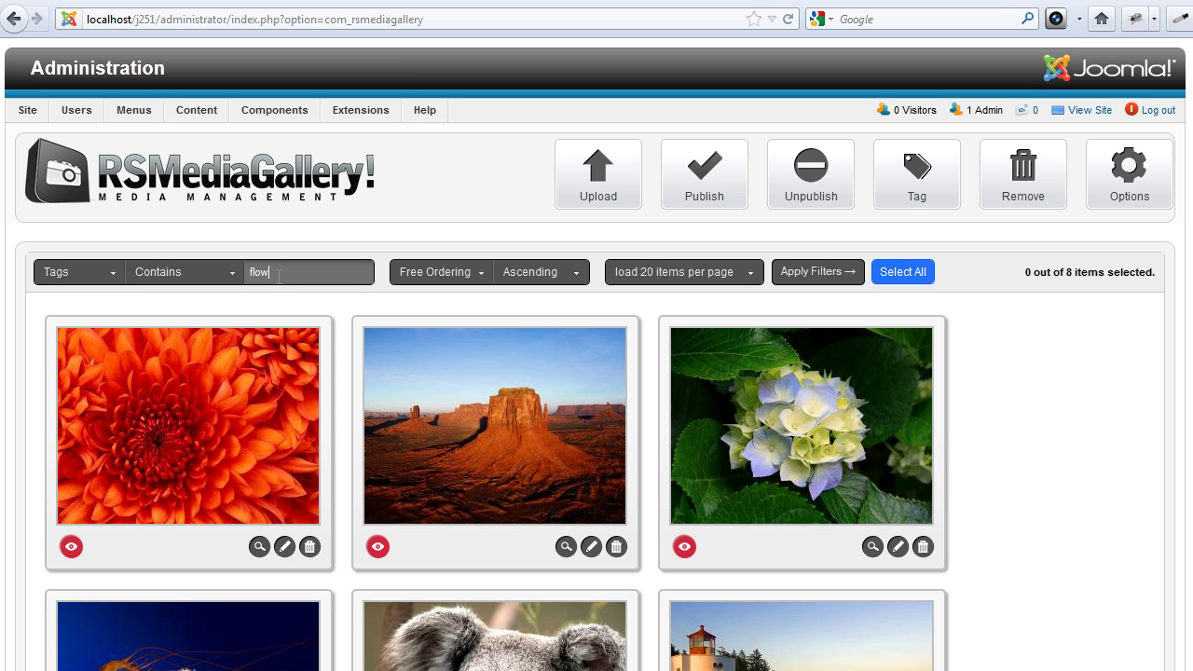
text(er)
click(271, 298)
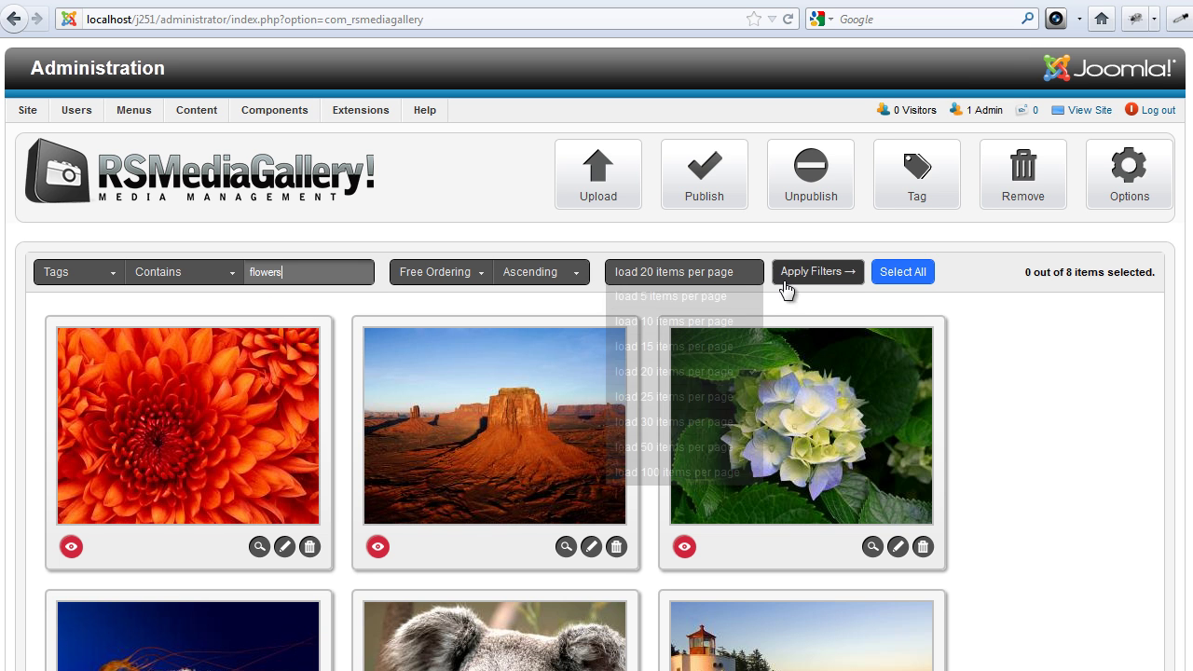
click(817, 277)
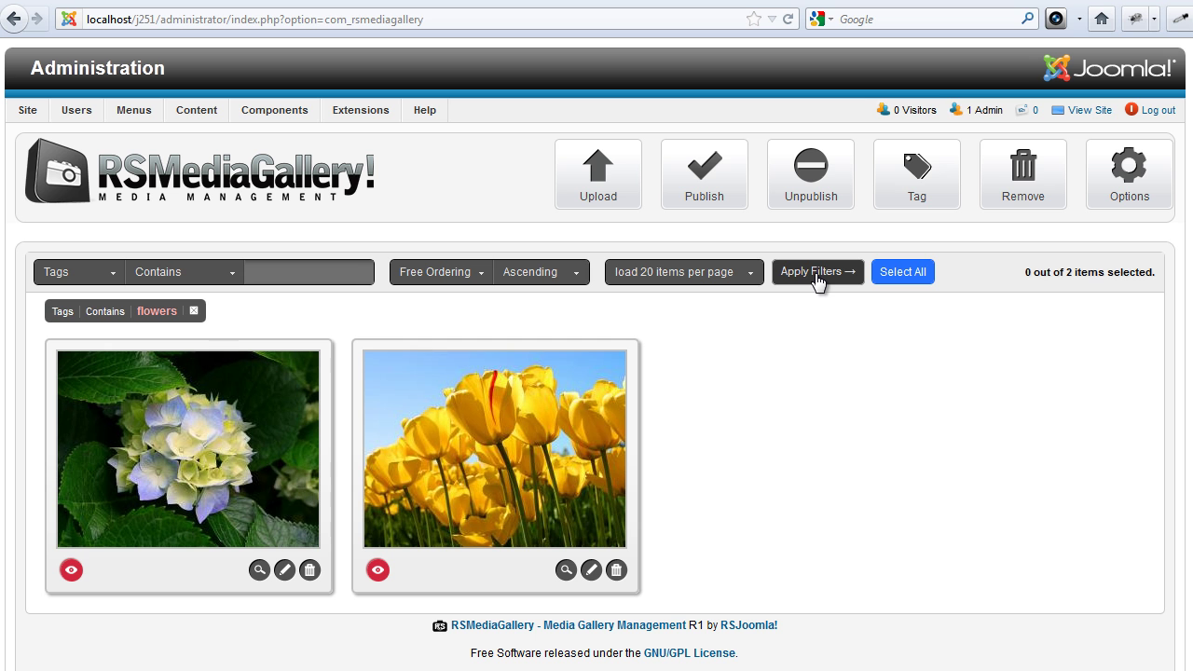
Publish the hydrangea and tulip photos, then drag the tulips ahead of the hydrangea.
drag(805, 358, 204, 431)
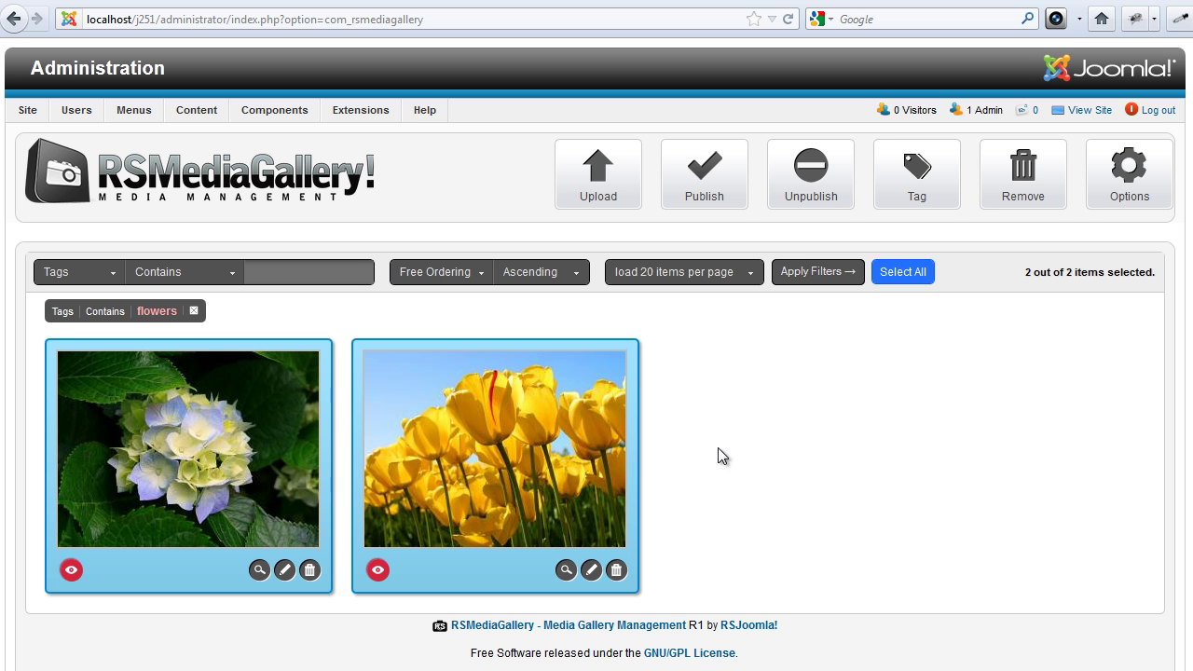
click(703, 177)
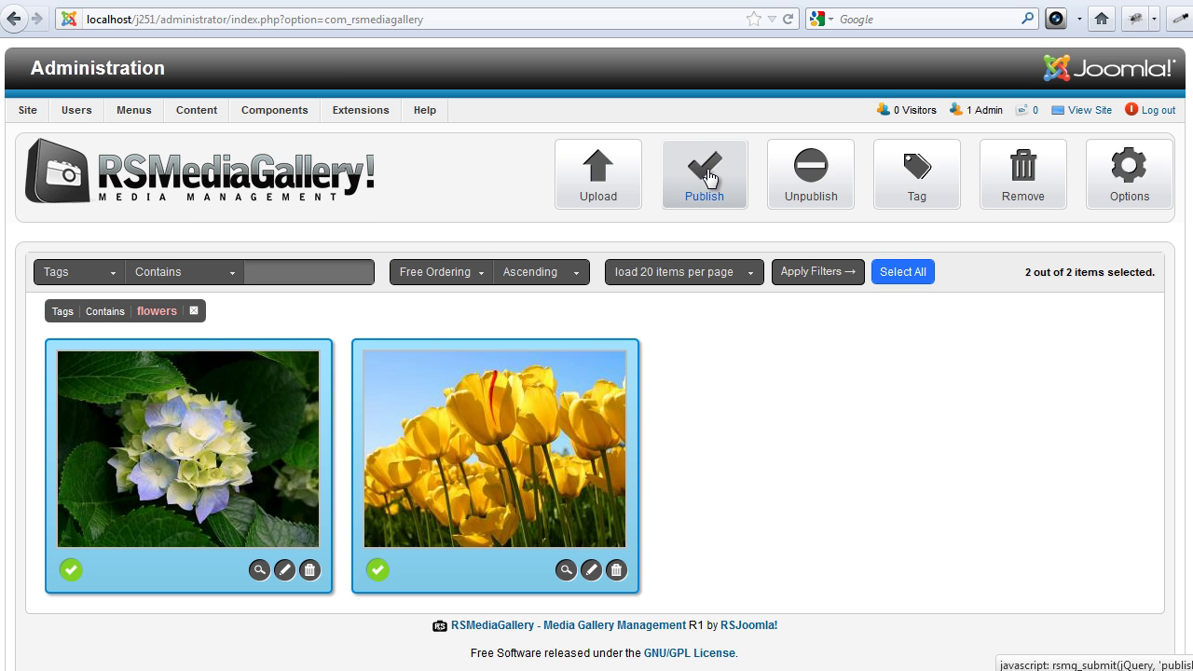
click(903, 184)
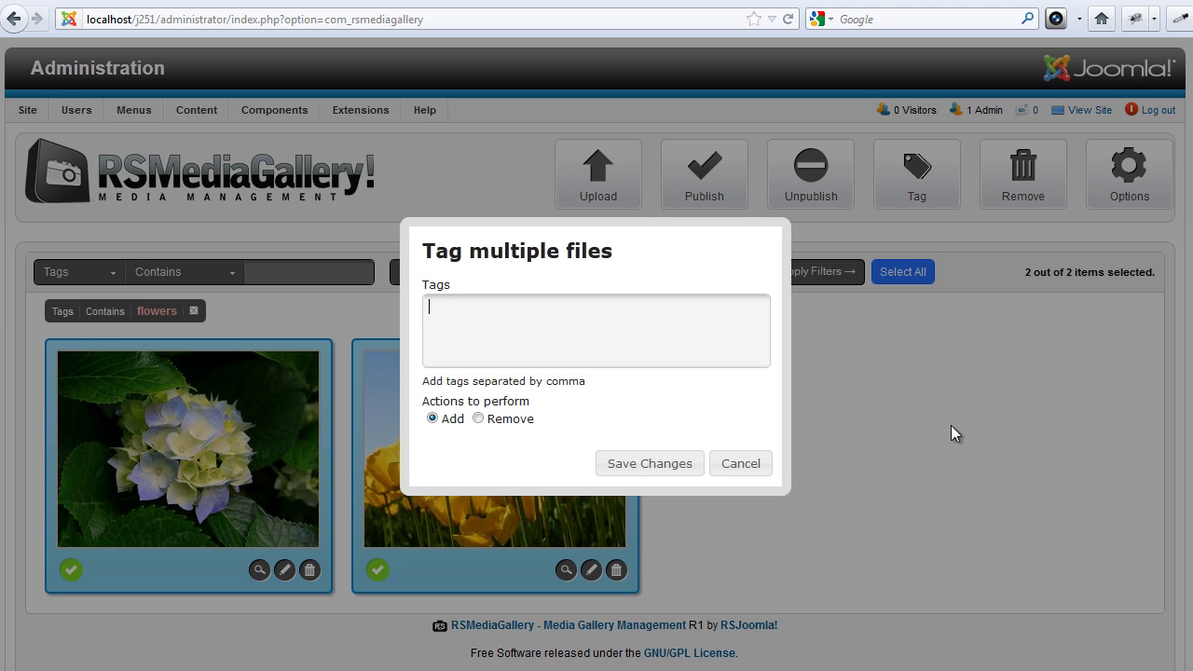
click(751, 465)
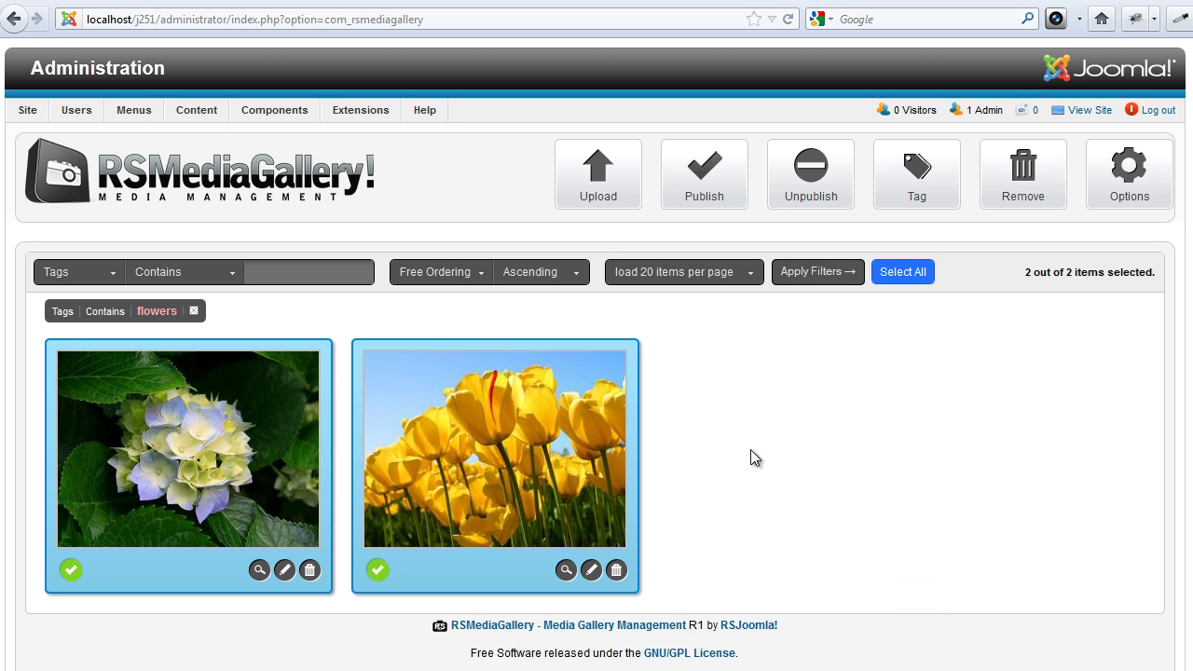
click(750, 450)
drag(745, 447, 187, 443)
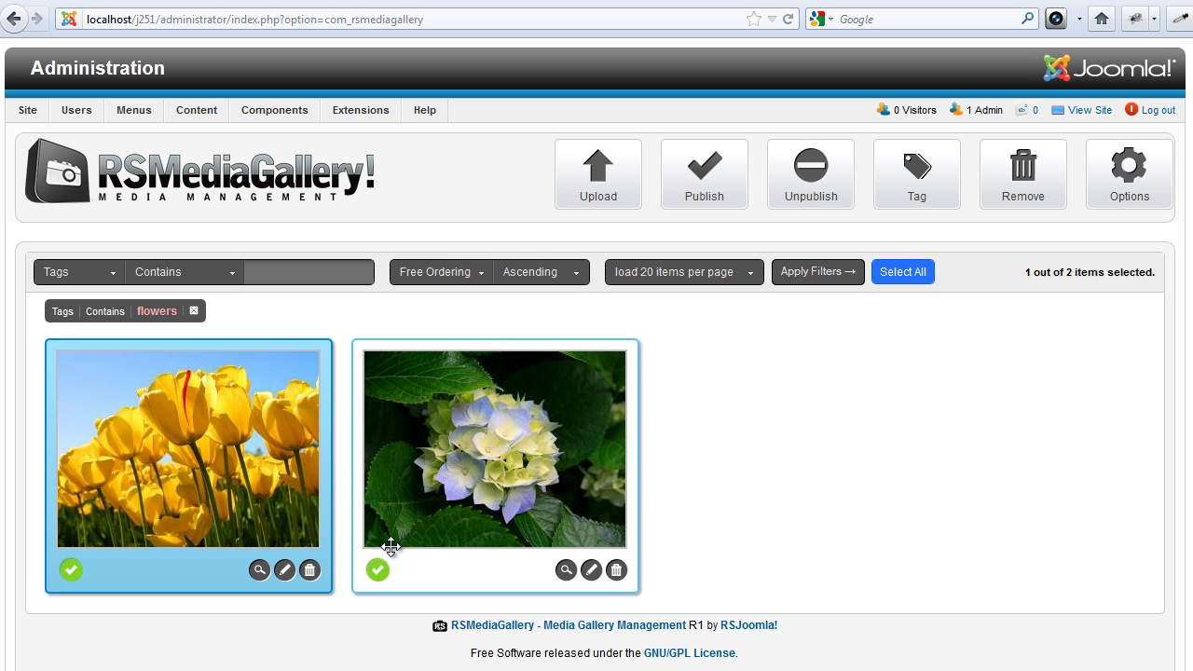
Cancel deleting the tulip photo, clear the flowers filter, and select the chrysanthemum.
click(309, 570)
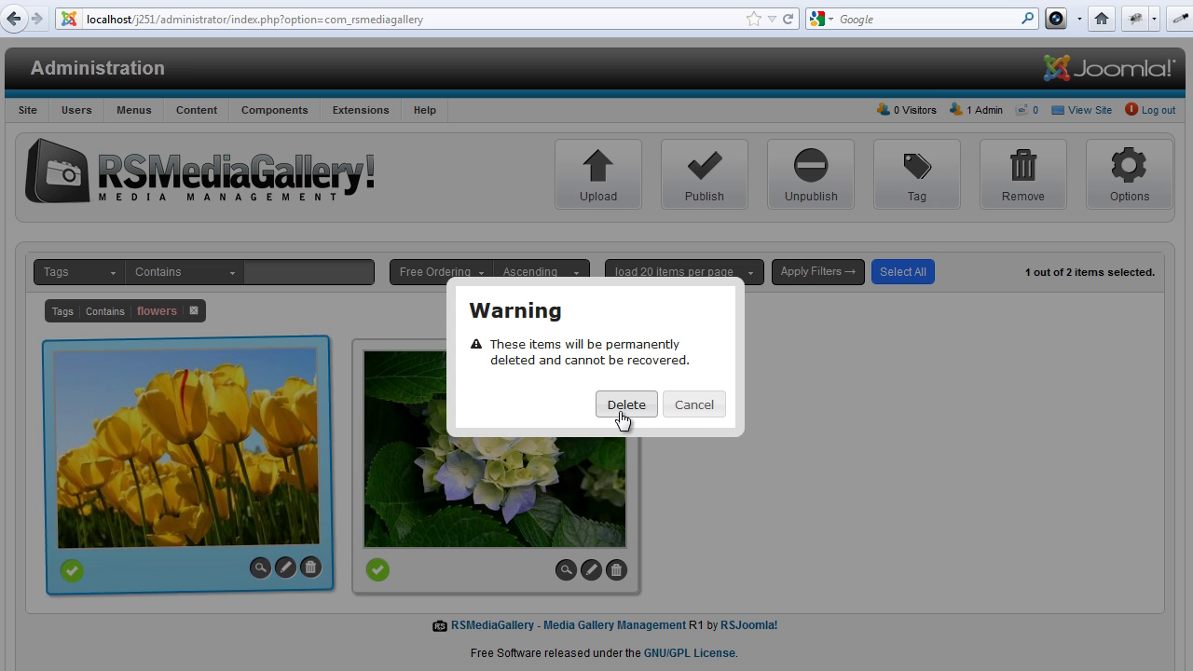
click(694, 405)
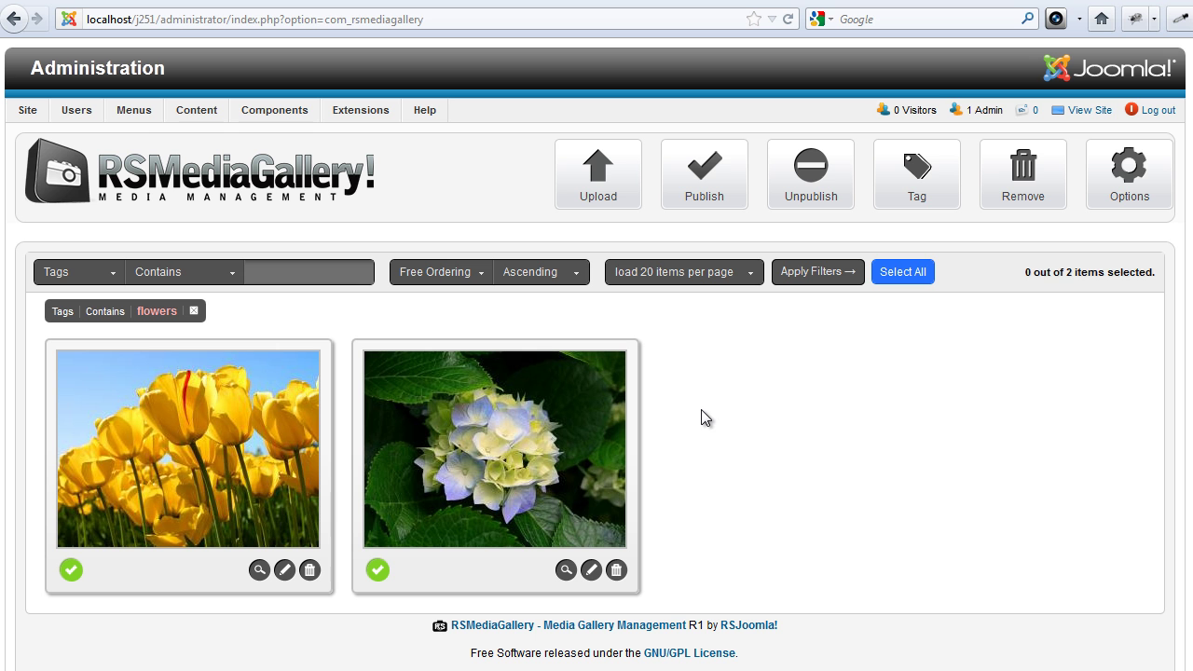
click(193, 311)
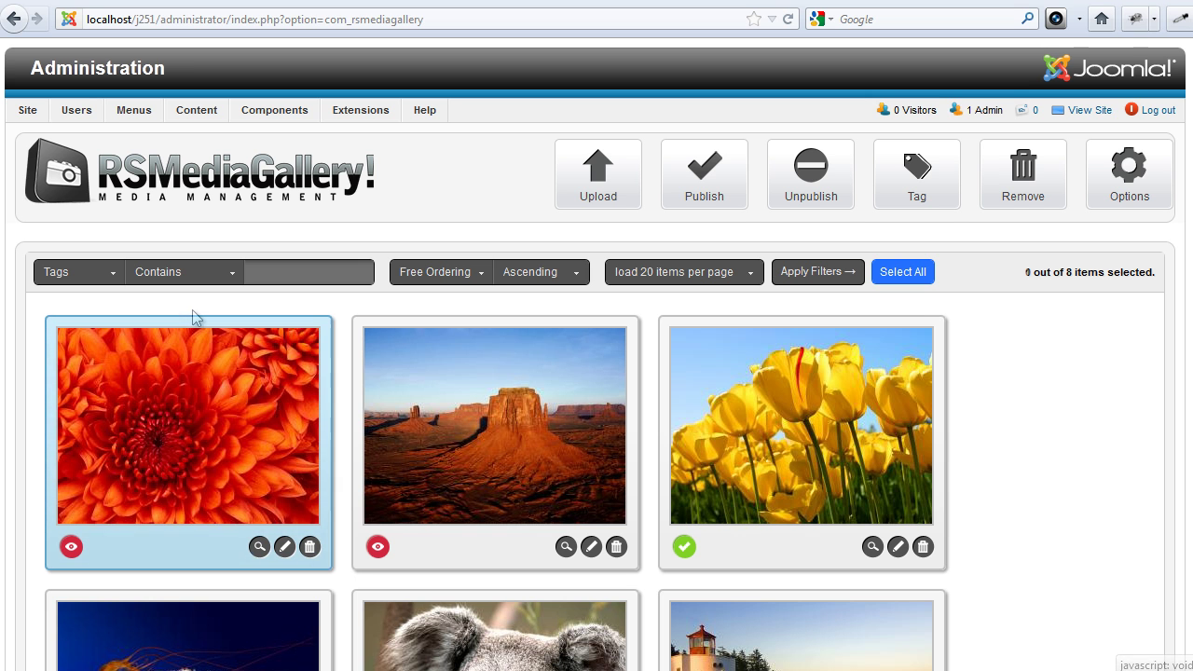
click(194, 317)
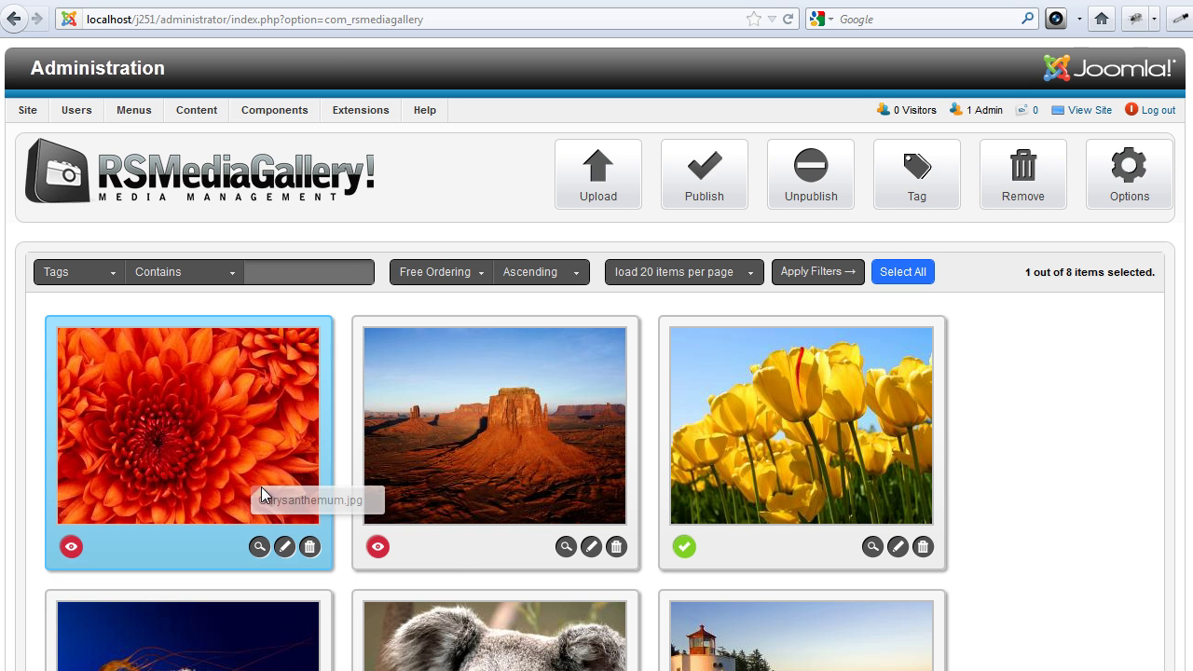
Retitle the photo 'Chrysanthemum' and describe it as 'My favorite flower!'.
click(286, 547)
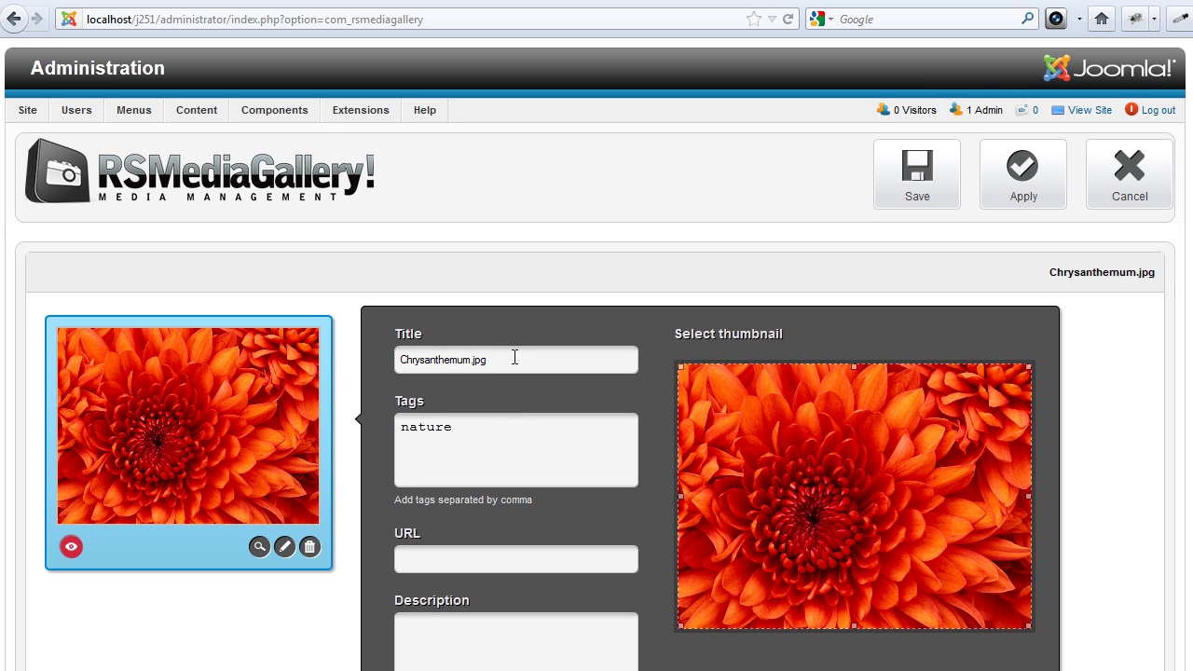
key(BackSpace)
key(BackSpace)
key(BackSpace)
key(BackSpace)
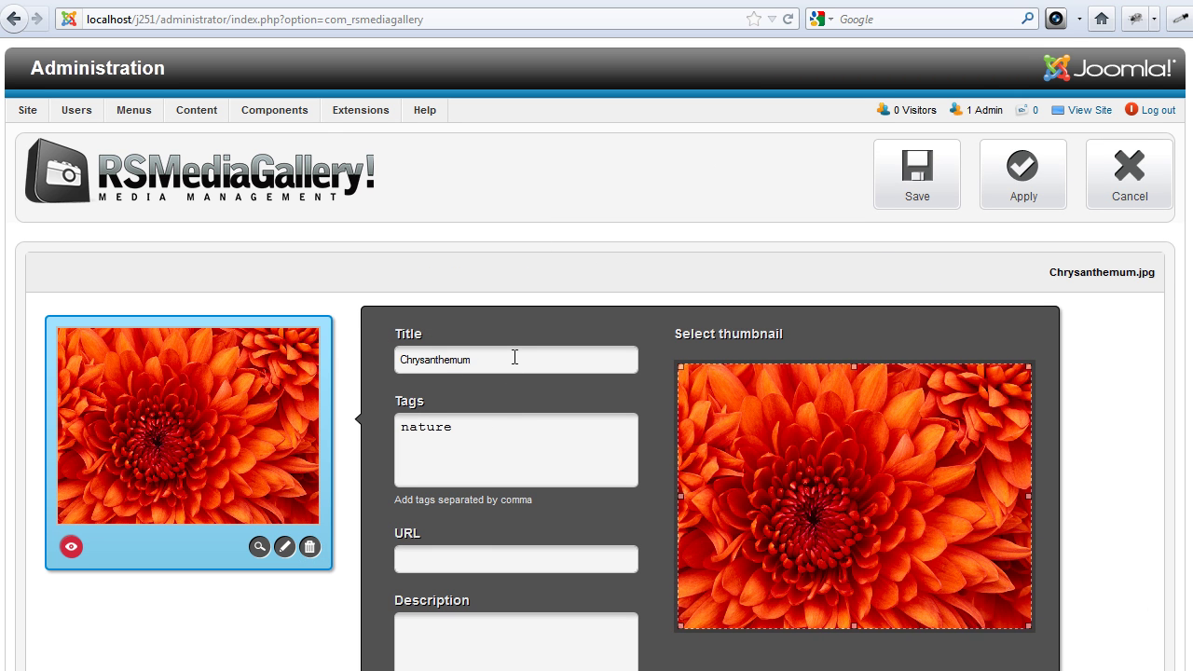
scroll(516, 463, down, 2)
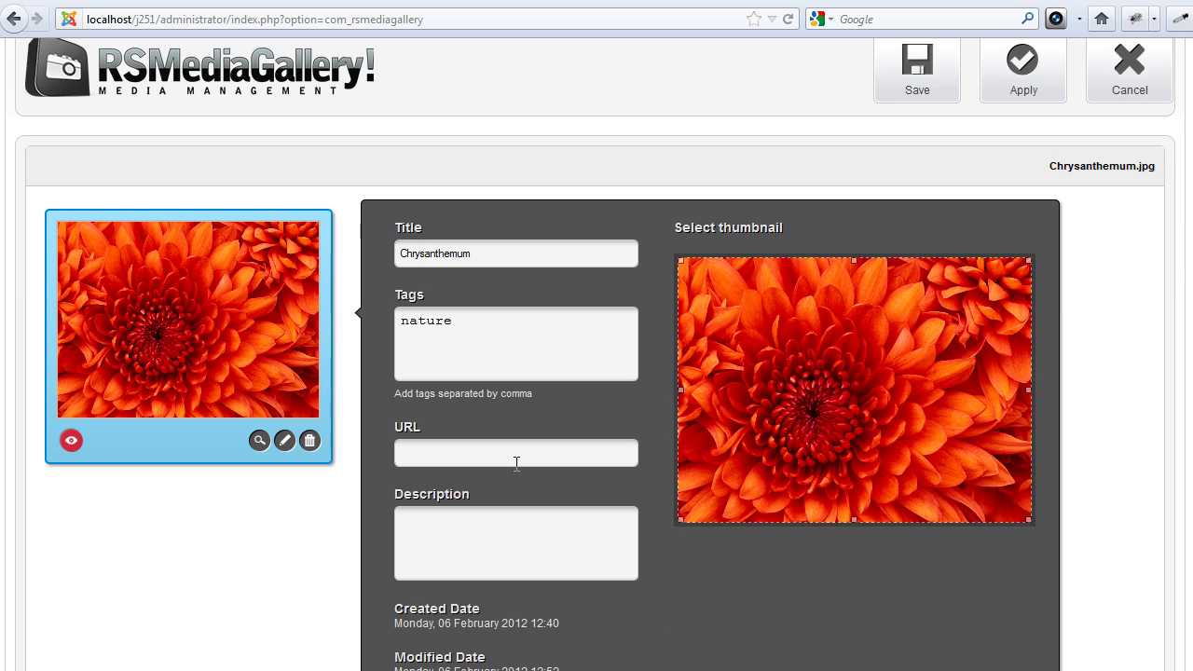
click(512, 519)
text(My fa)
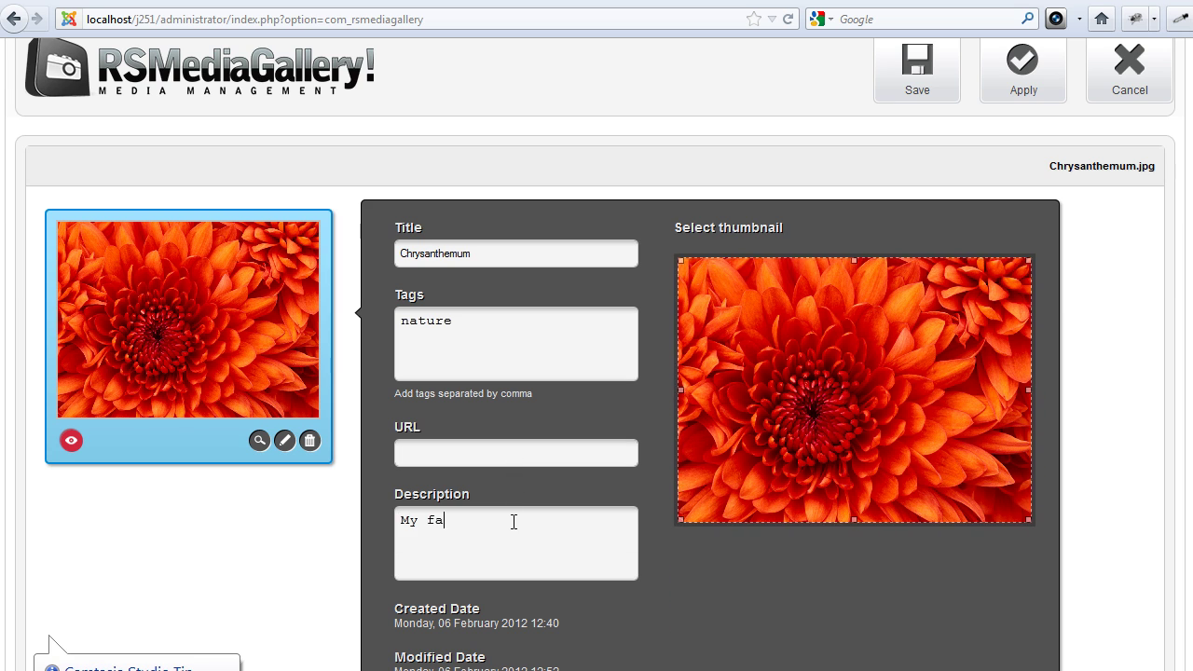
text(vorite flower!)
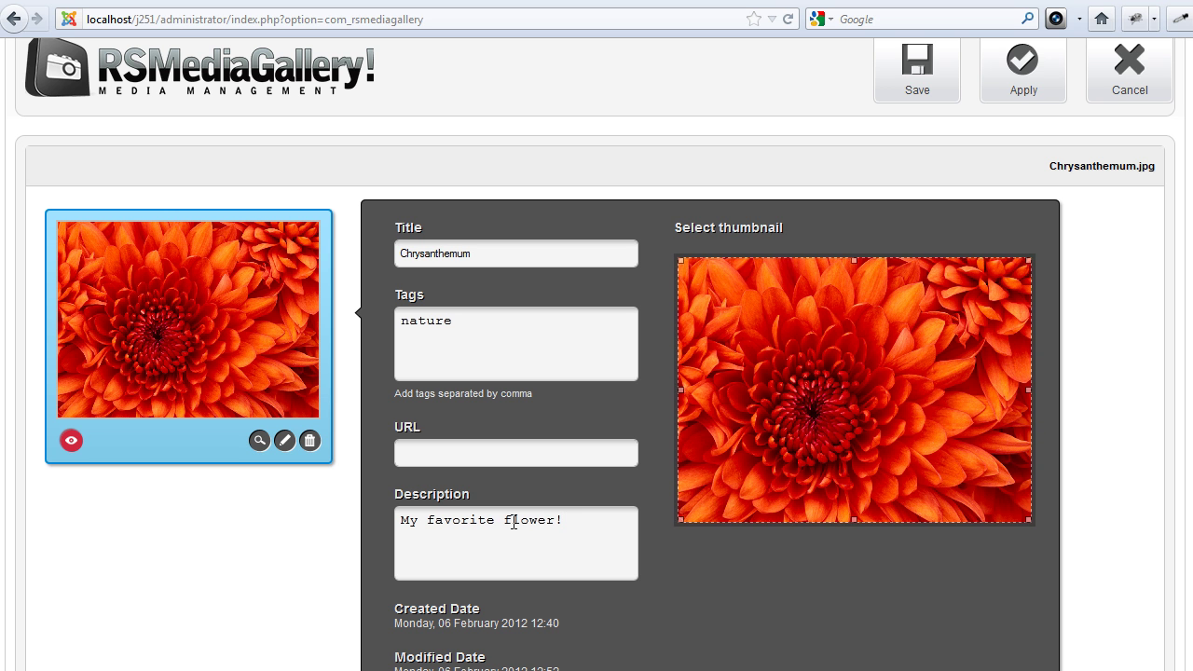
Shrink the chrysanthemum's thumbnail crop box from both corners.
drag(679, 261, 753, 315)
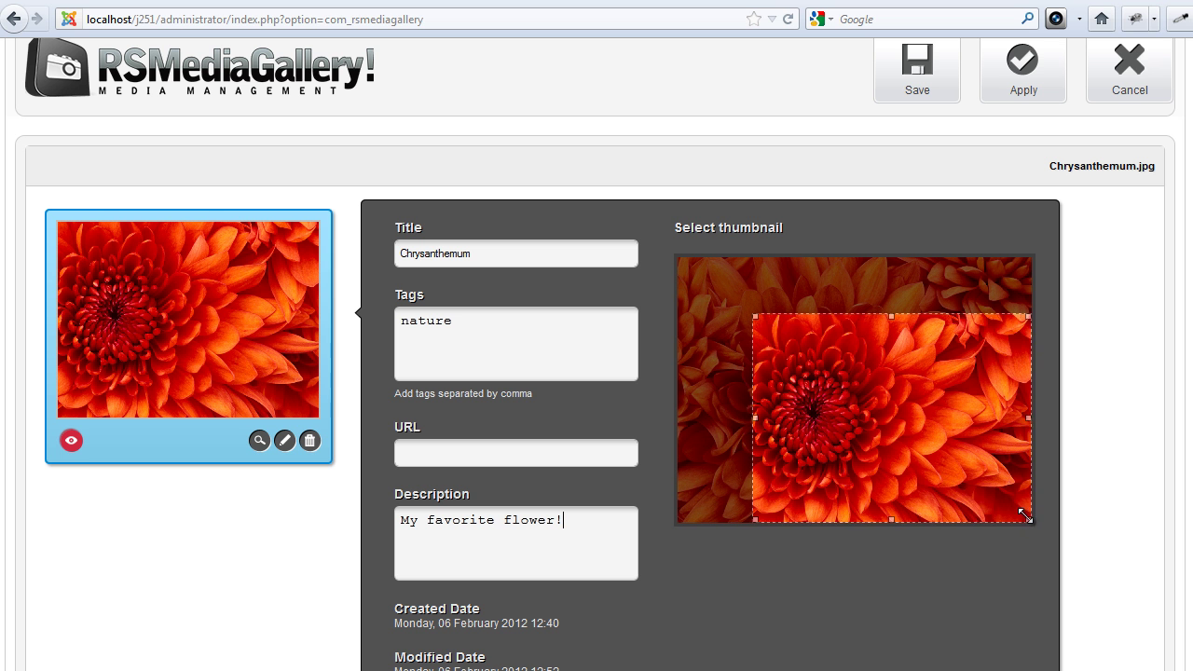
drag(1026, 520, 902, 453)
drag(878, 404, 862, 426)
scroll(429, 489, up, 1)
click(430, 486)
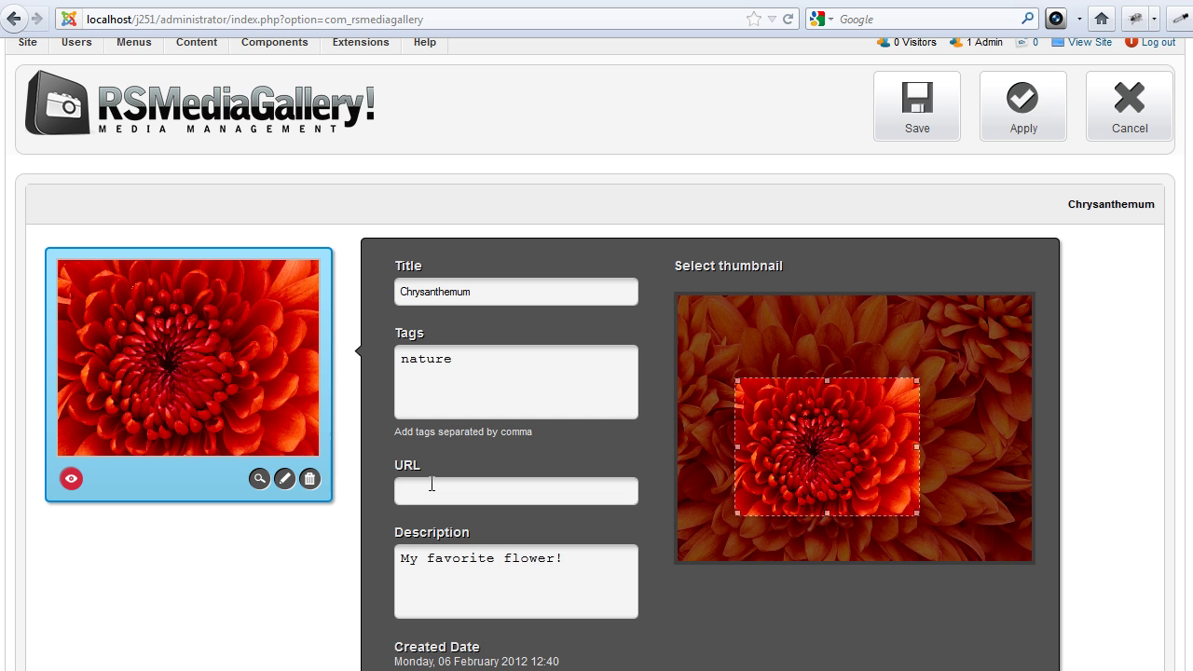
text(http:)
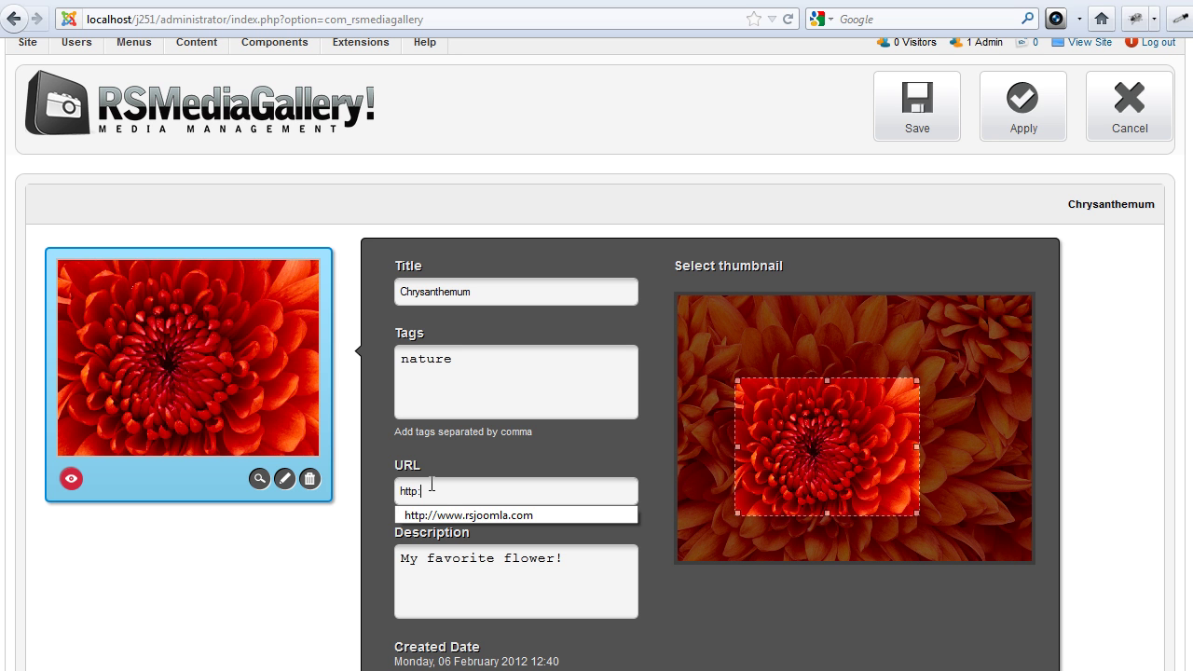
text(//www)
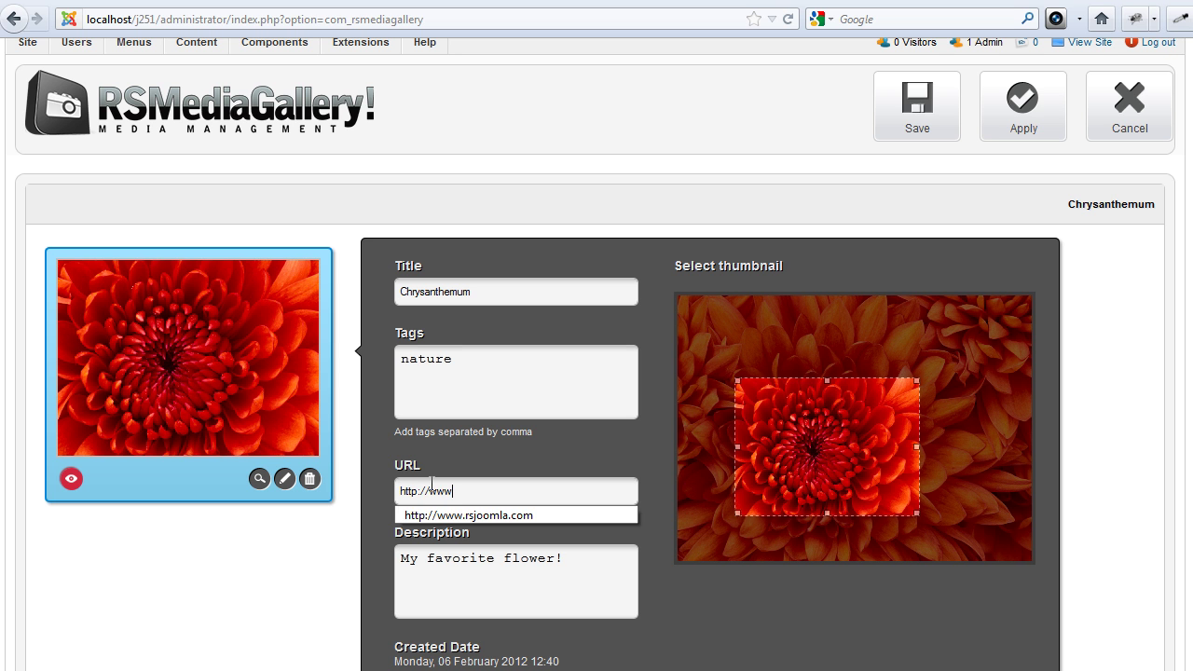
click(477, 516)
scroll(507, 517, down, 5)
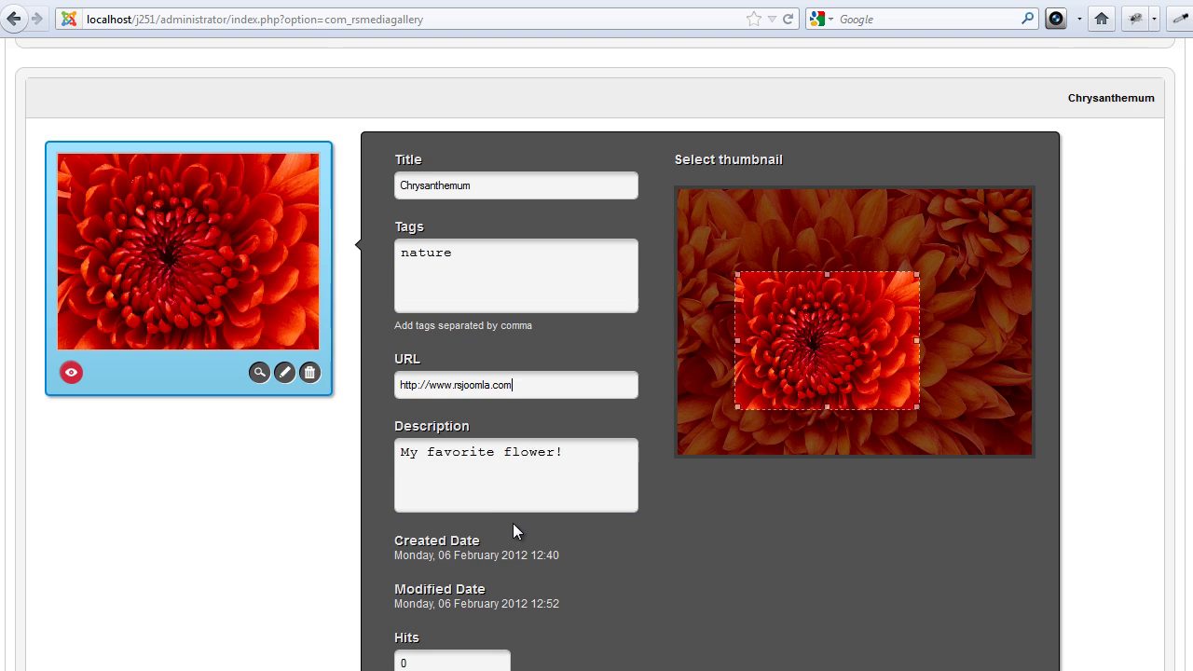
click(633, 560)
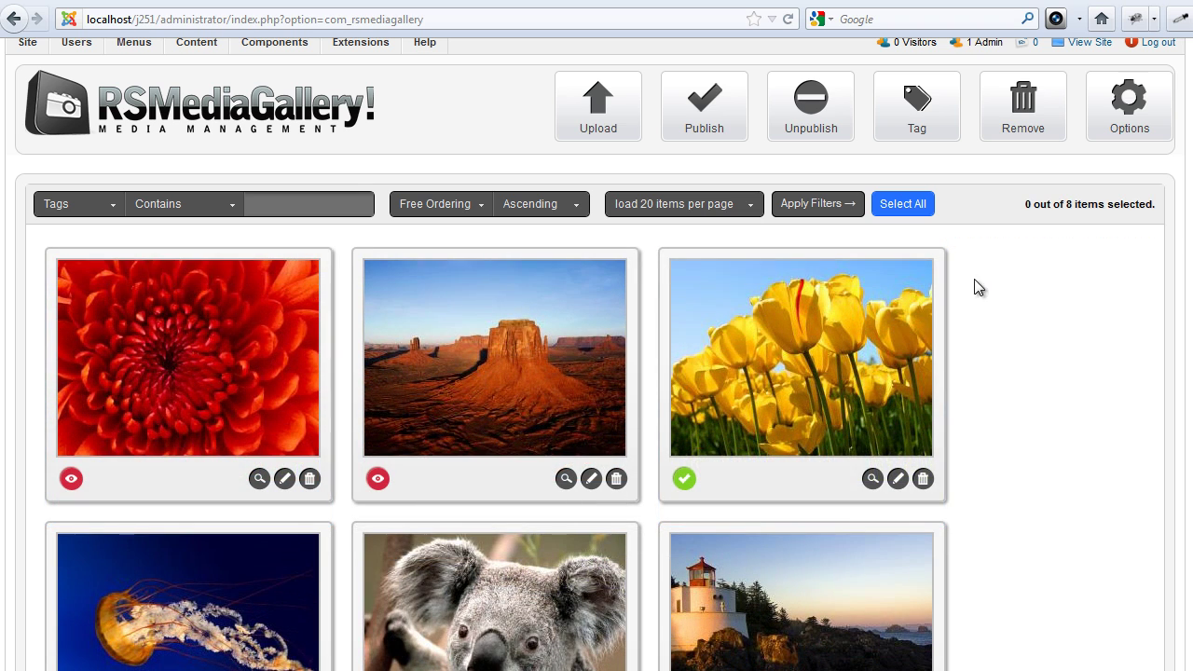
Add a new Top menu item of type RSMediaGallery! Gallery Layout.
mouse_move(128, 51)
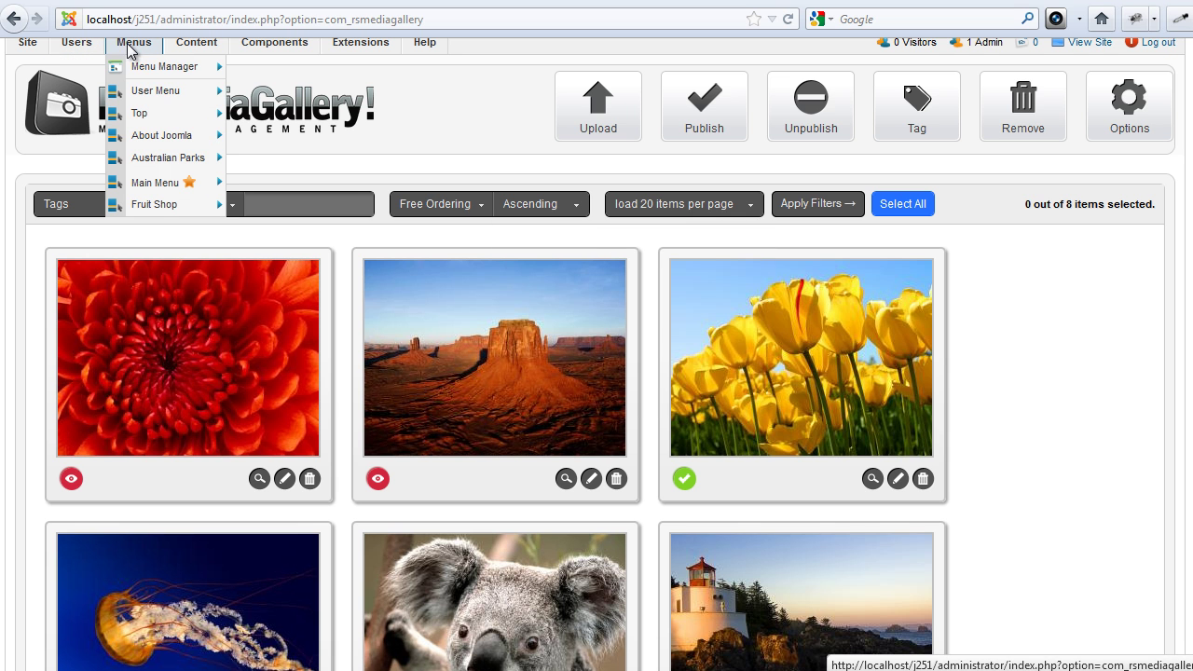
mouse_move(146, 113)
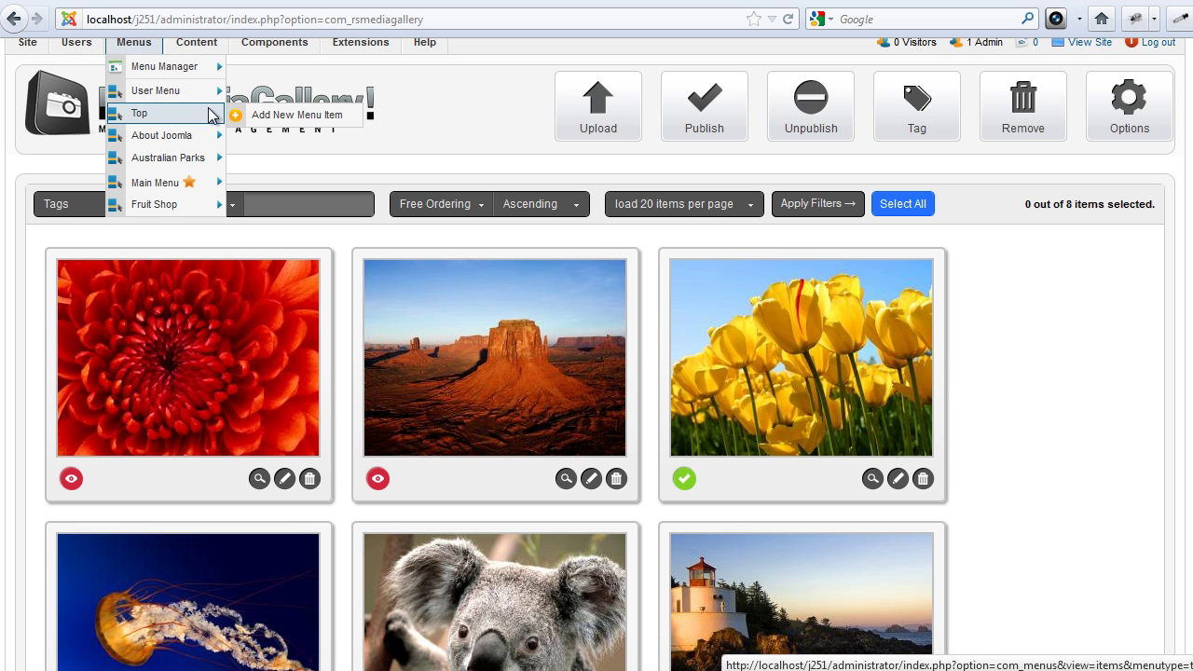
click(284, 114)
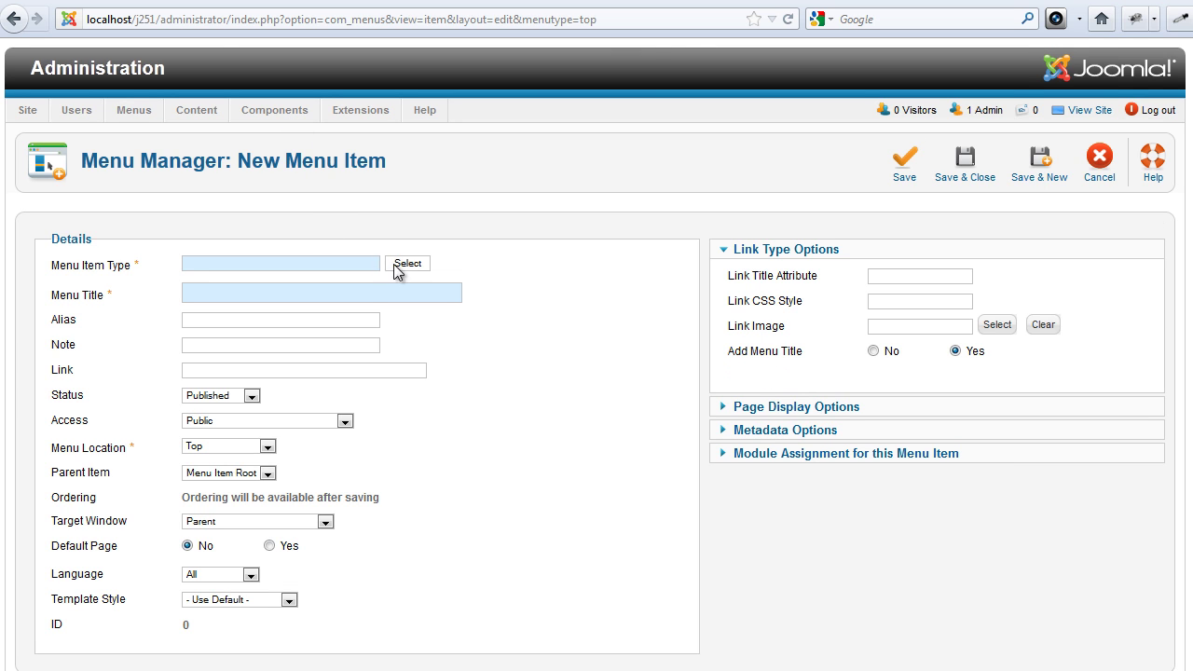
click(409, 266)
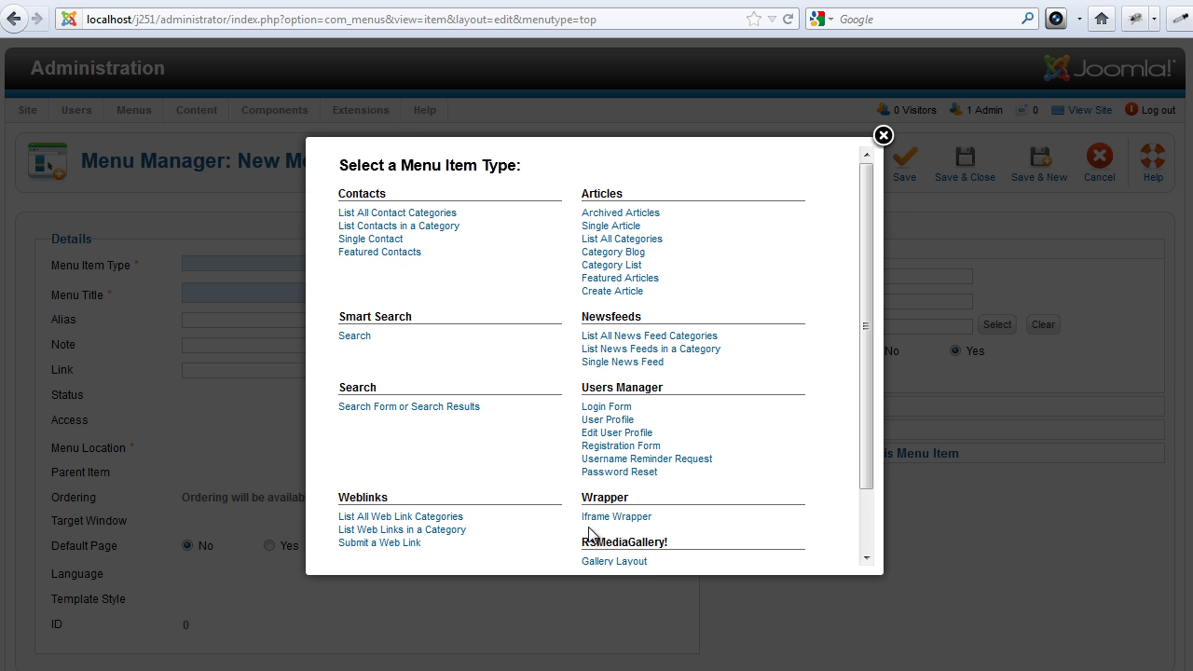
click(613, 561)
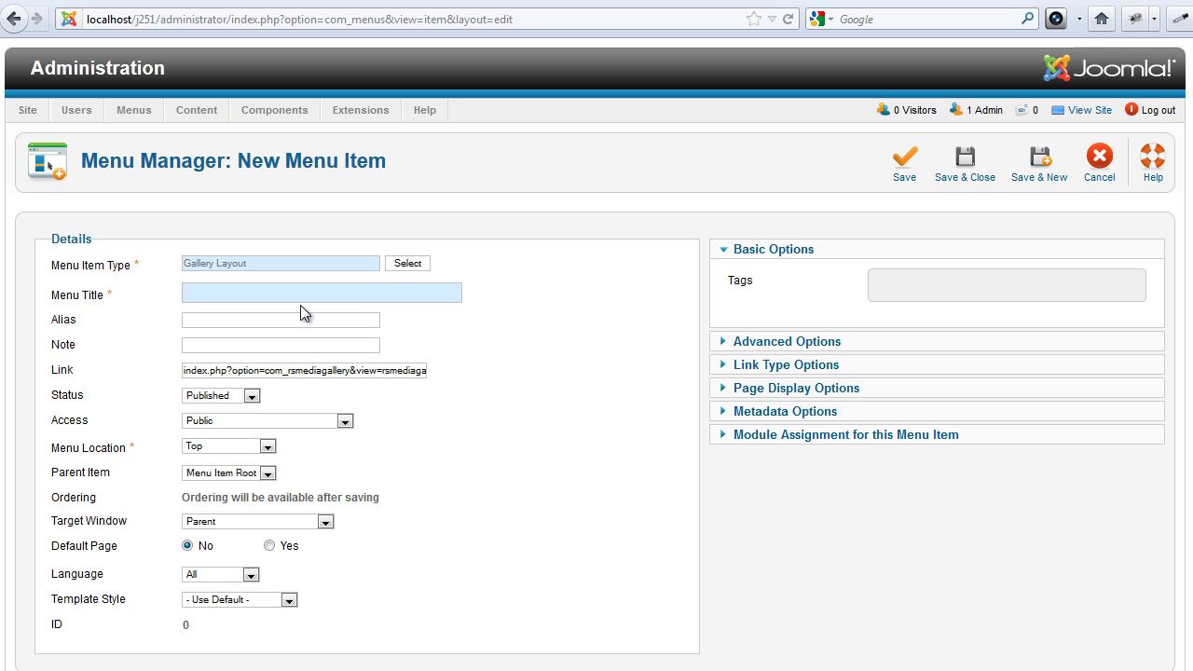
Title the menu item 'Nature', tag it nature, and save it.
click(274, 293)
text(Nature)
click(909, 274)
text(natur)
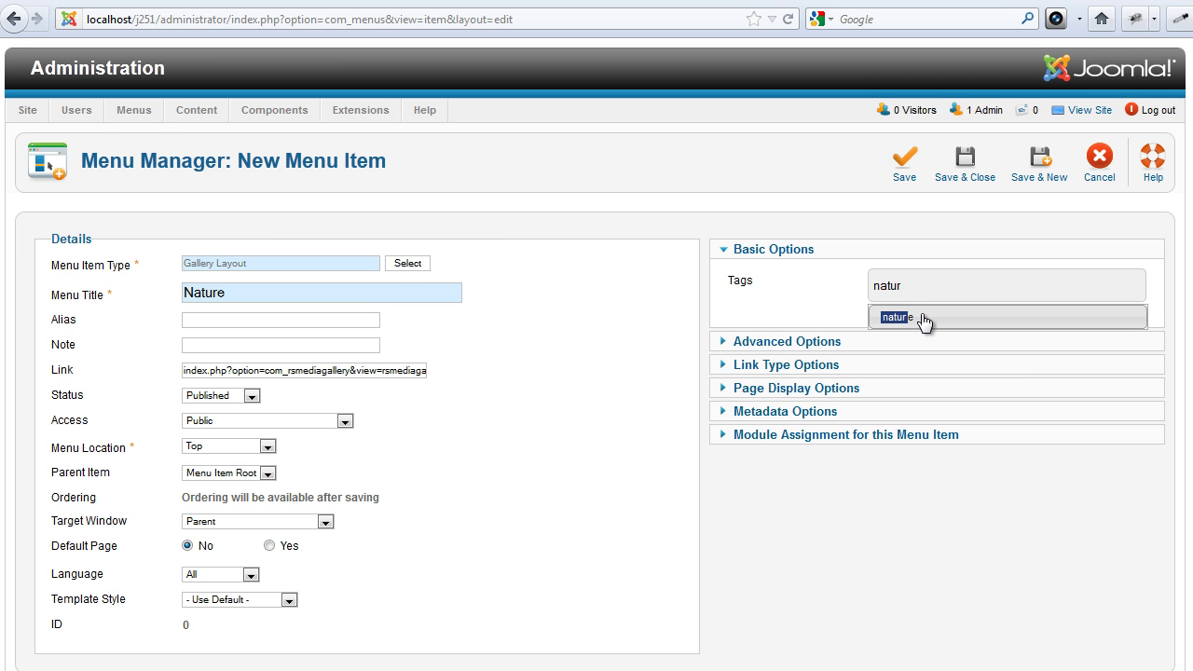
click(920, 317)
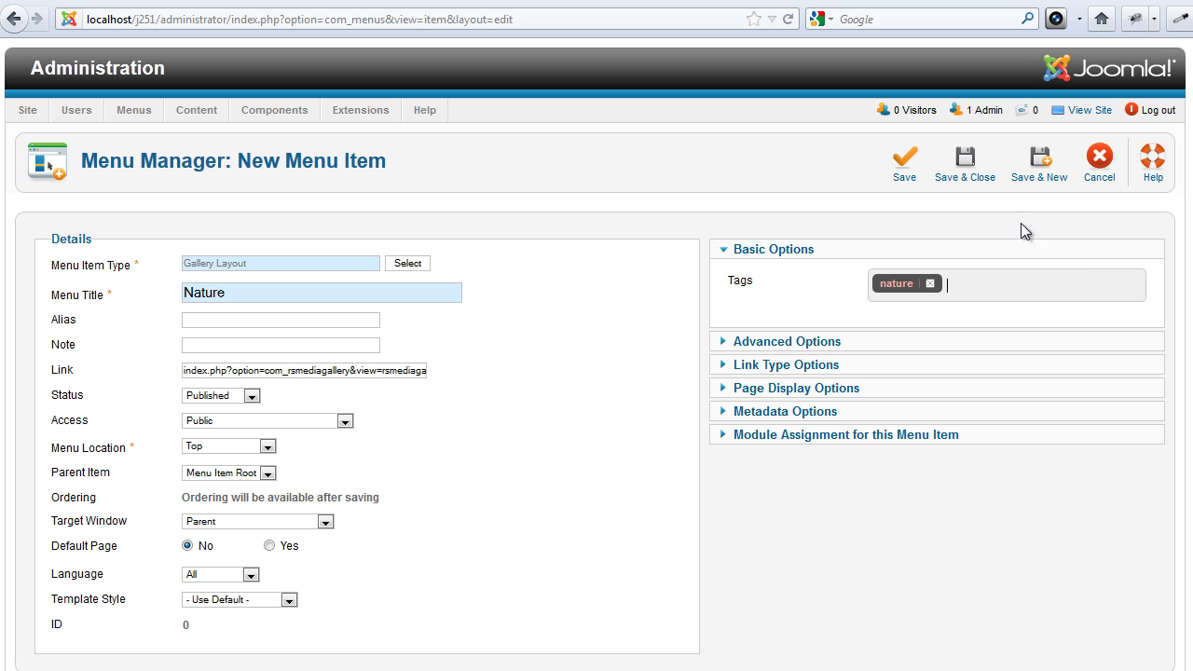
click(903, 168)
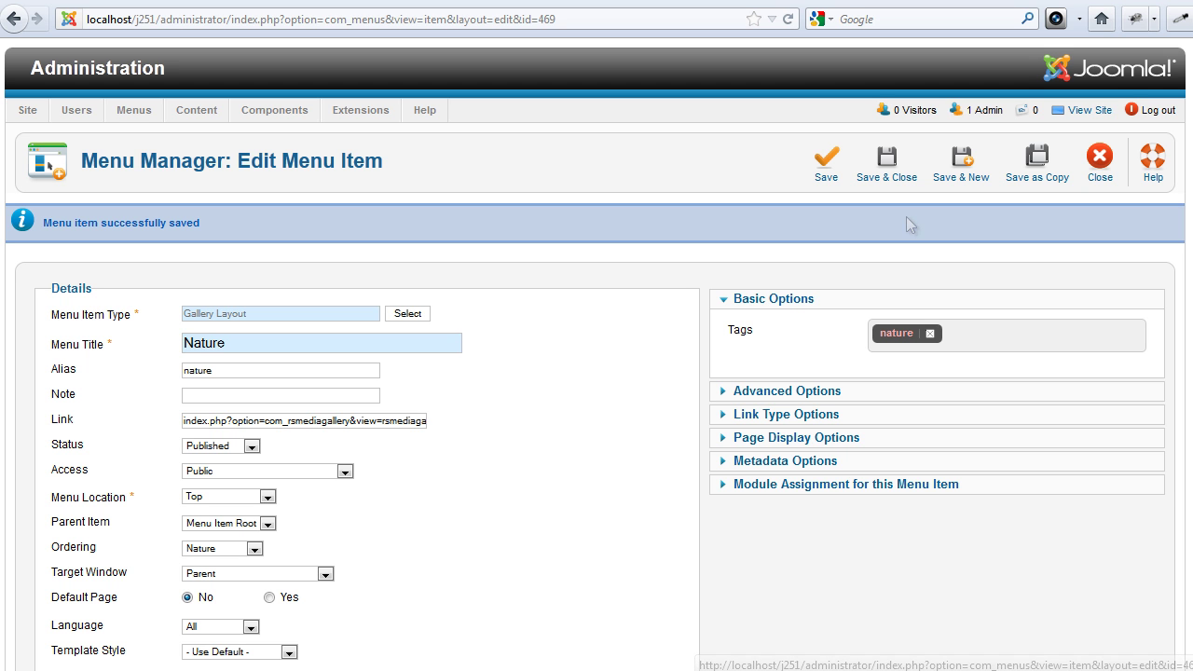
Set the thumbnail width to 300 in Advanced Options, leaving original images off.
click(854, 391)
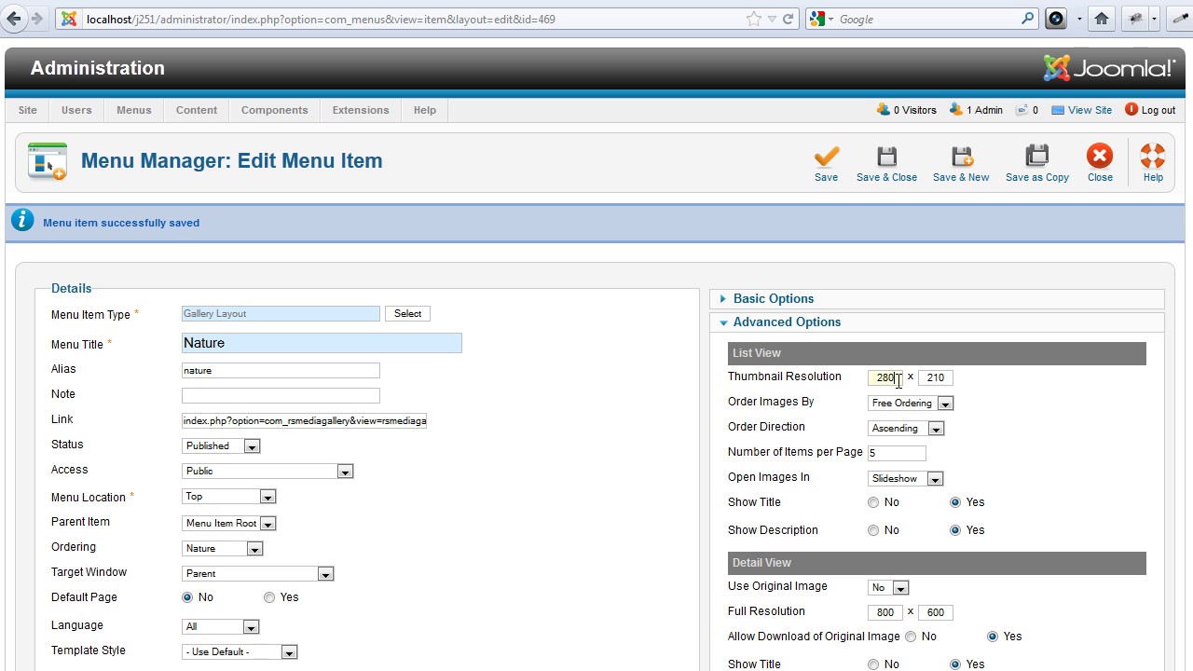
key(BackSpace)
key(BackSpace)
key(BackSpace)
text(300)
scroll(898, 377, down, 4)
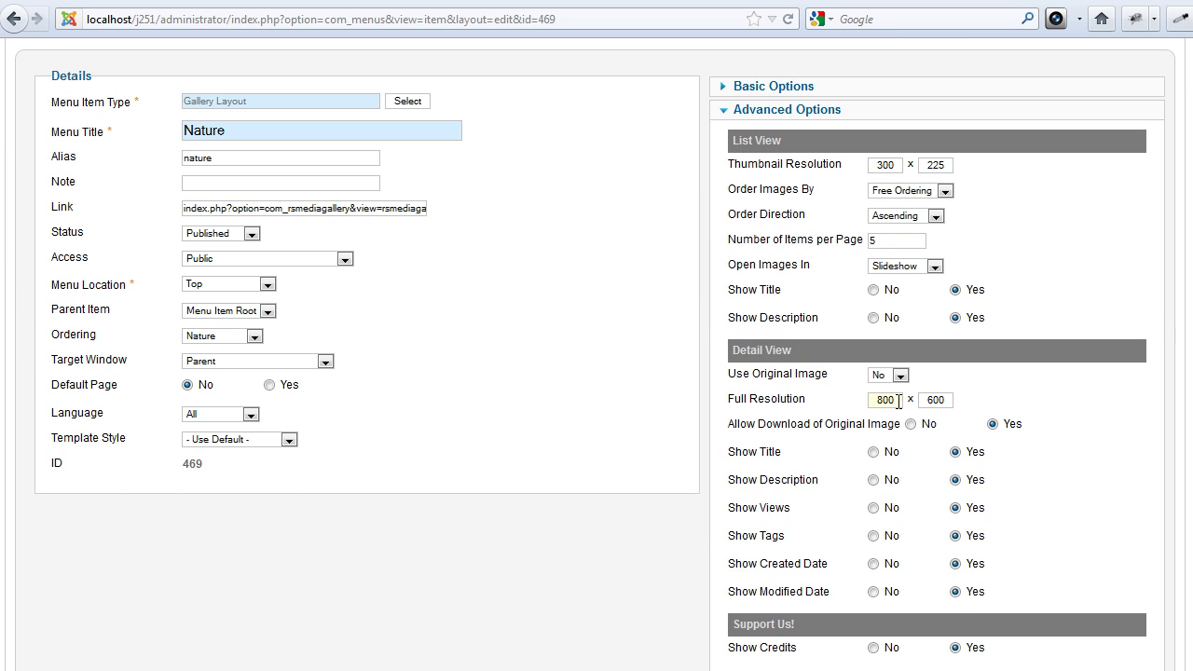
click(900, 375)
click(900, 378)
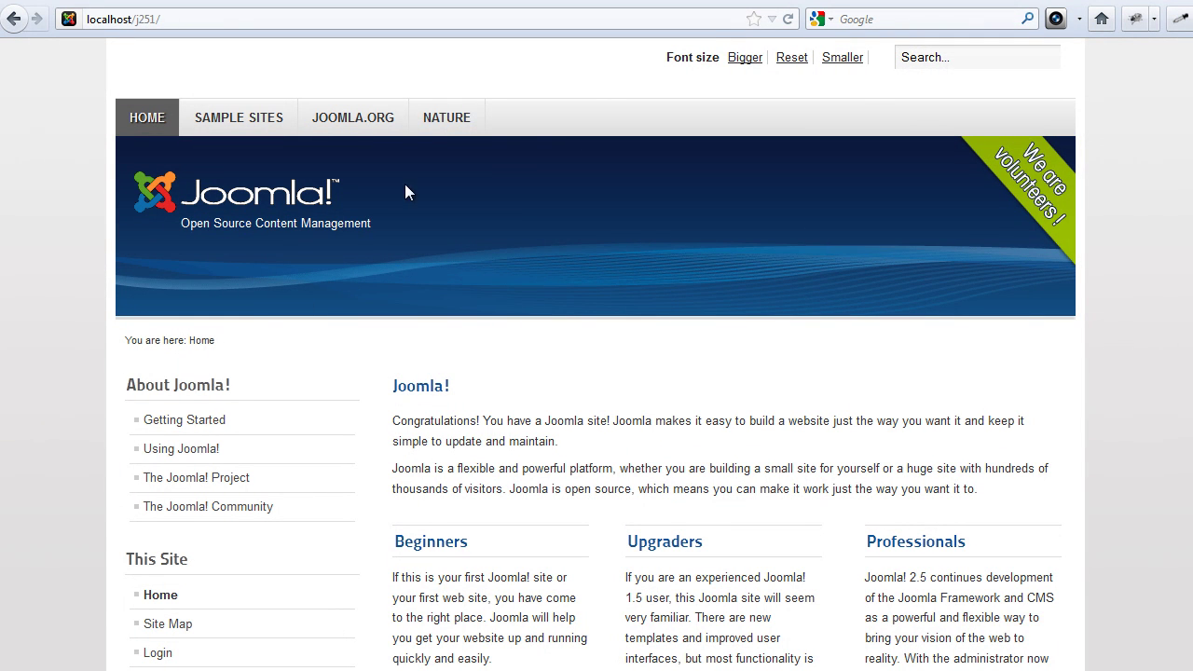
Go to the NATURE page and enlarge the red Chrysanthemum photo.
click(438, 118)
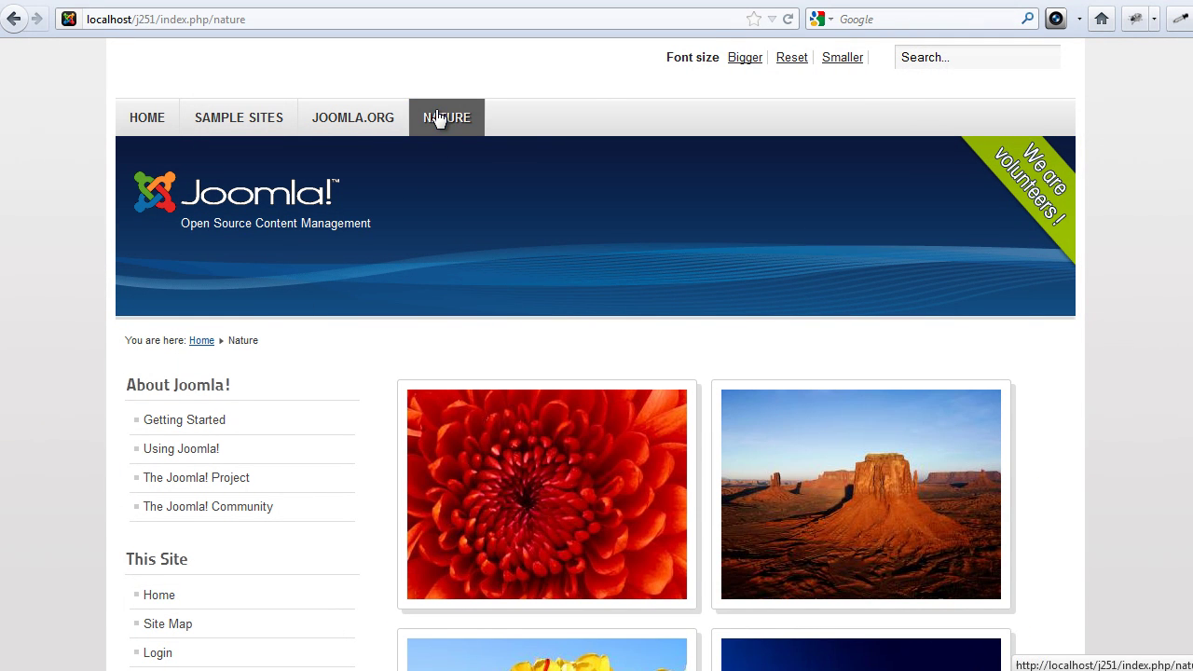
scroll(489, 181, down, 5)
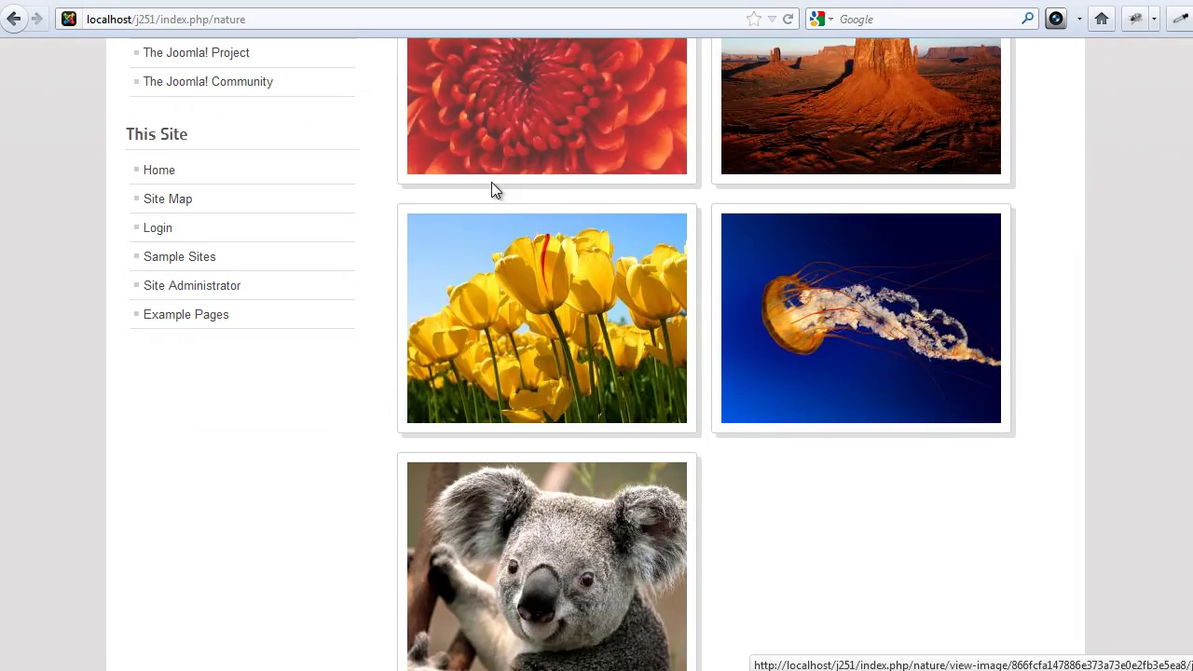
scroll(495, 191, up, 3)
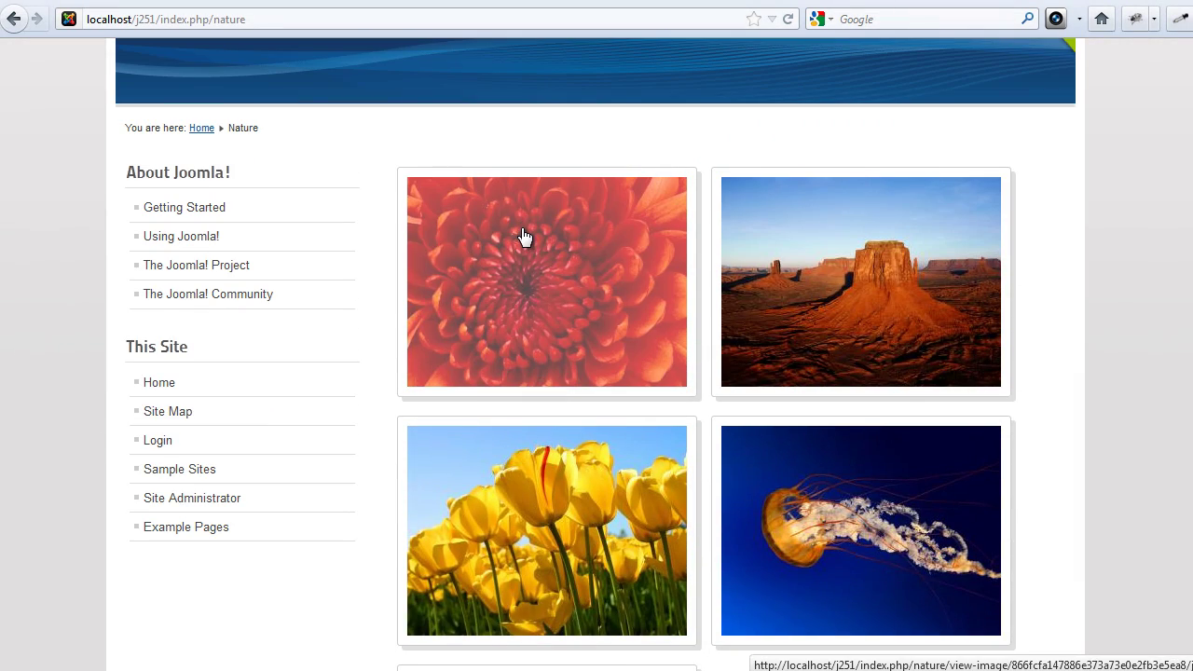
click(521, 236)
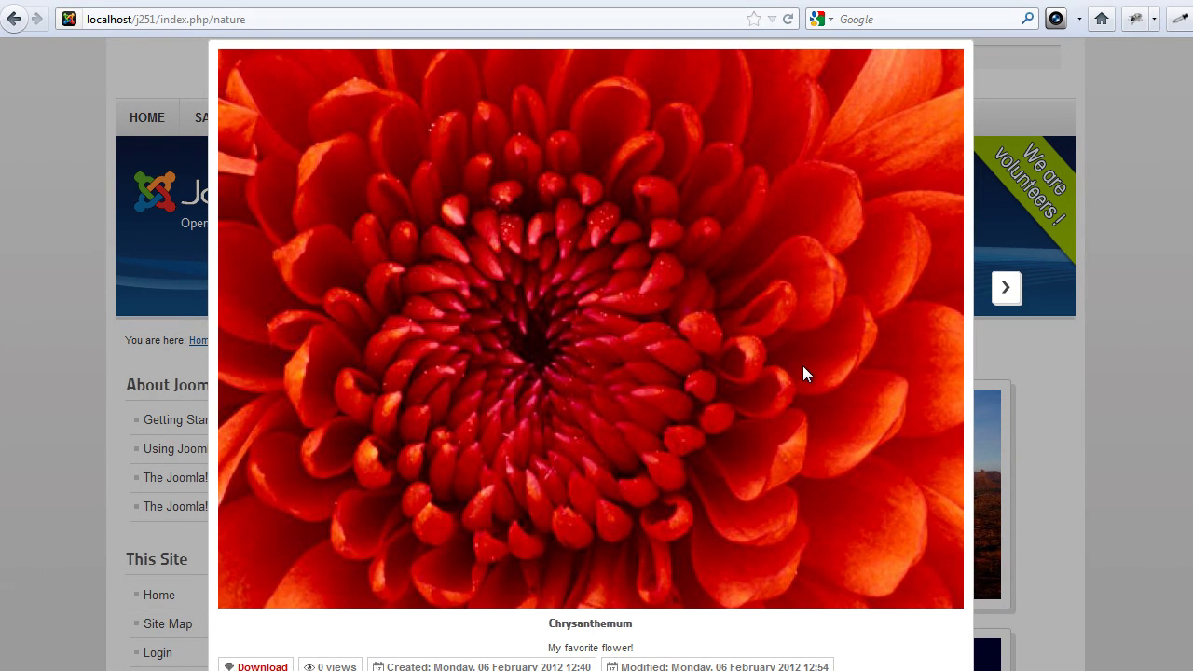
Select the 'My favorite flower!' caption, browse to Desert.jpg and Tulips.jpg, then close the view.
drag(679, 650, 541, 647)
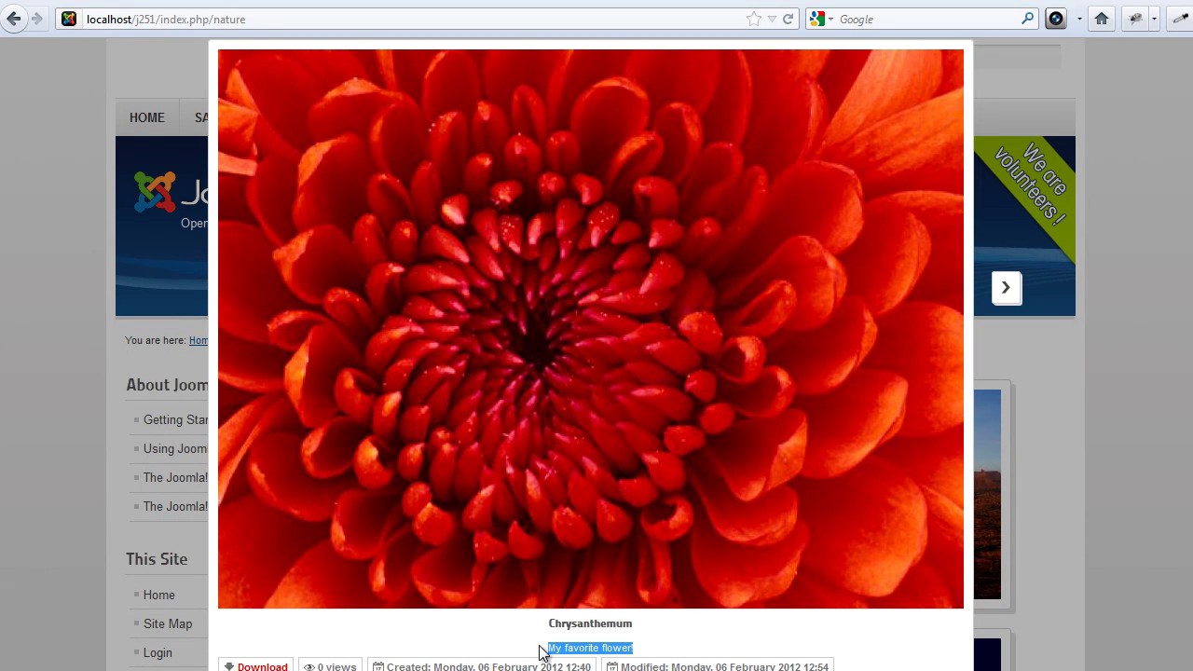
click(1008, 291)
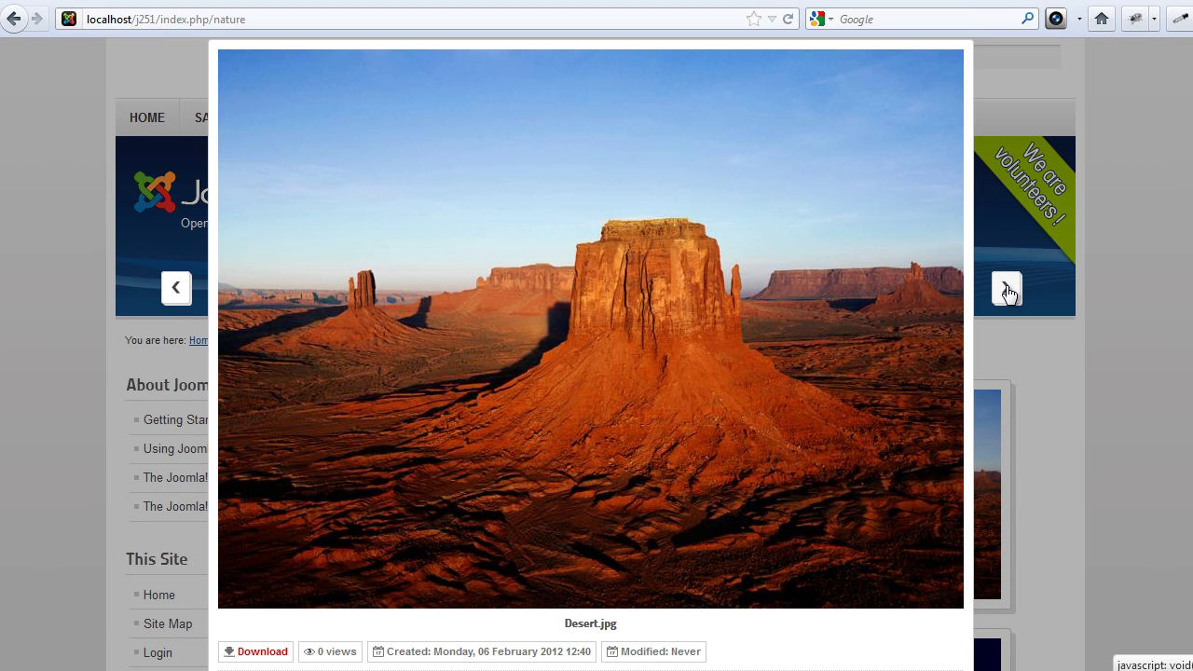
click(1006, 290)
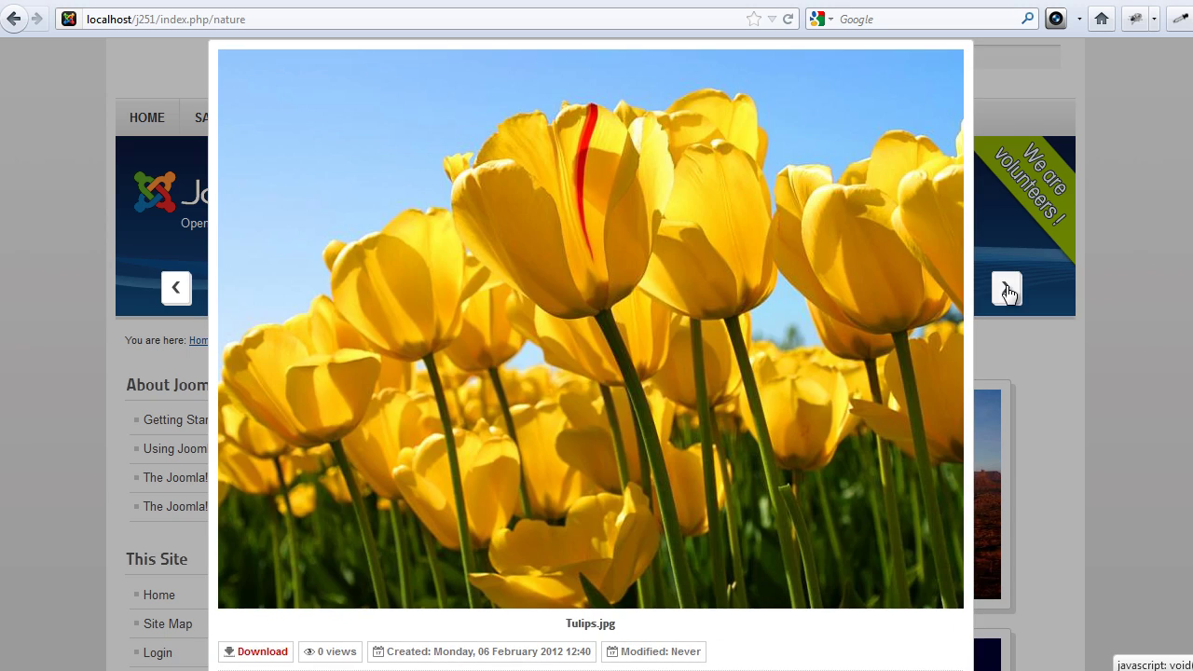
click(1060, 376)
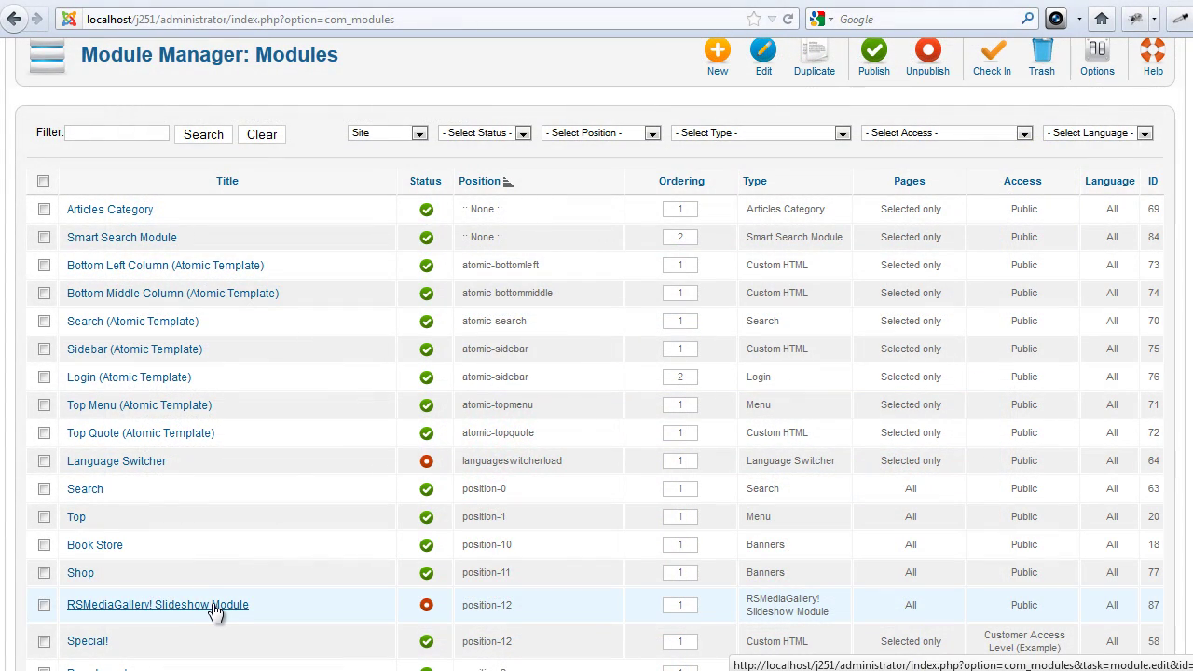
Set the RSMediaGallery! Slideshow Module to Published, hide its title, and re-add the nature tag.
click(215, 607)
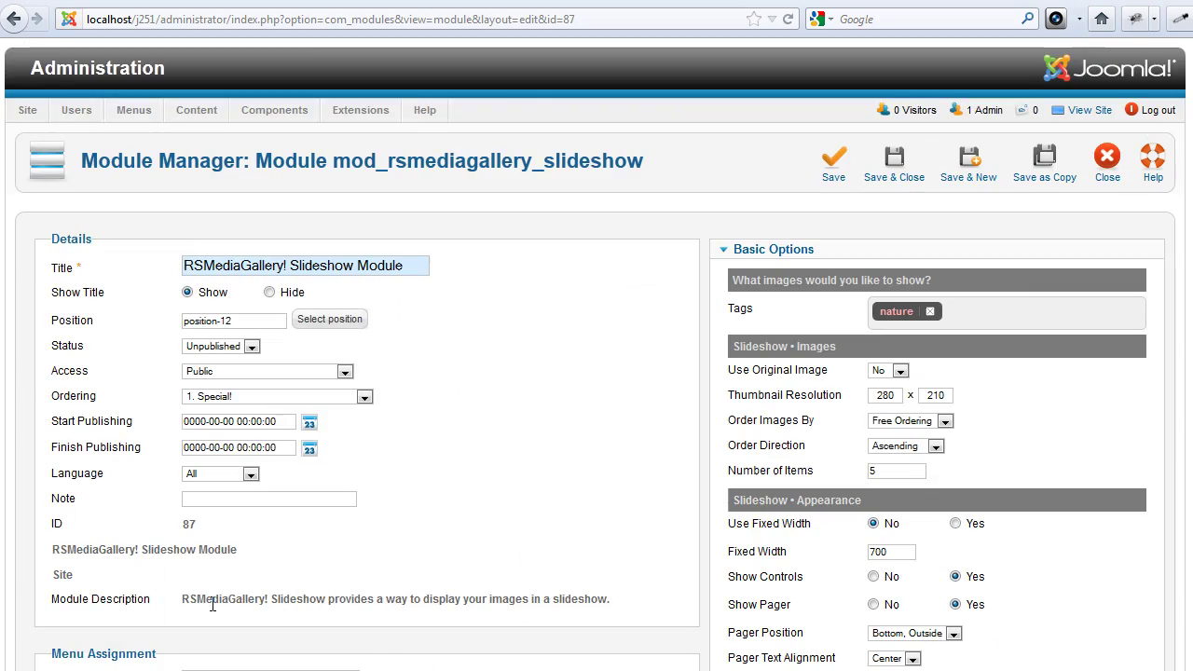
click(224, 347)
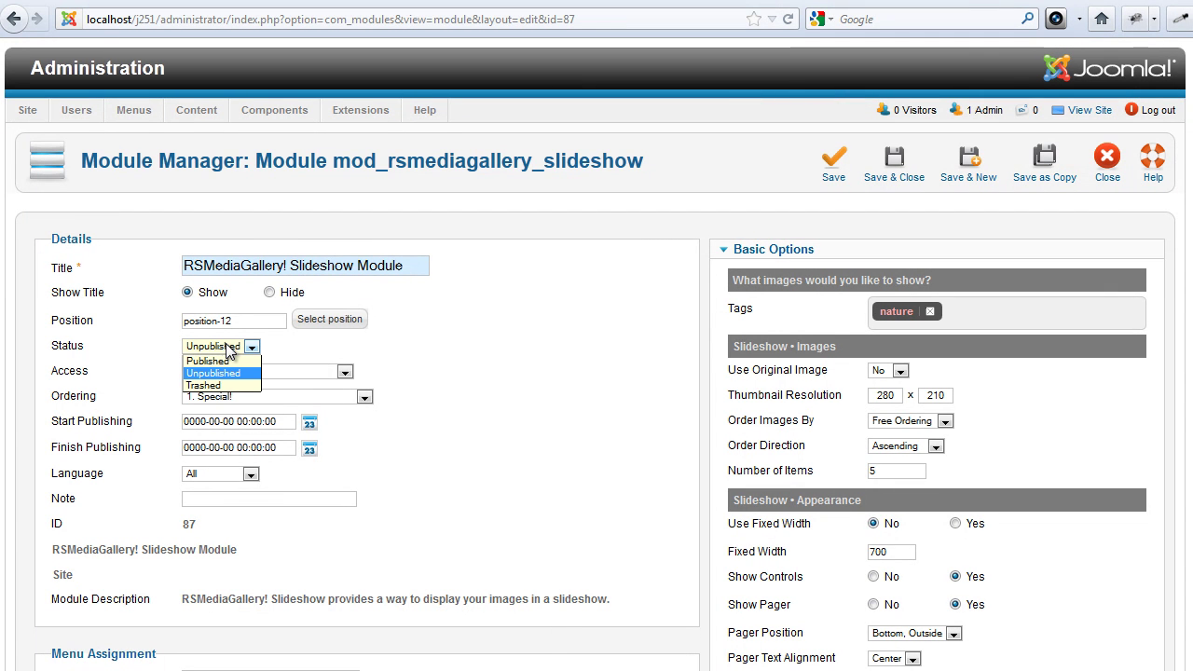
click(214, 362)
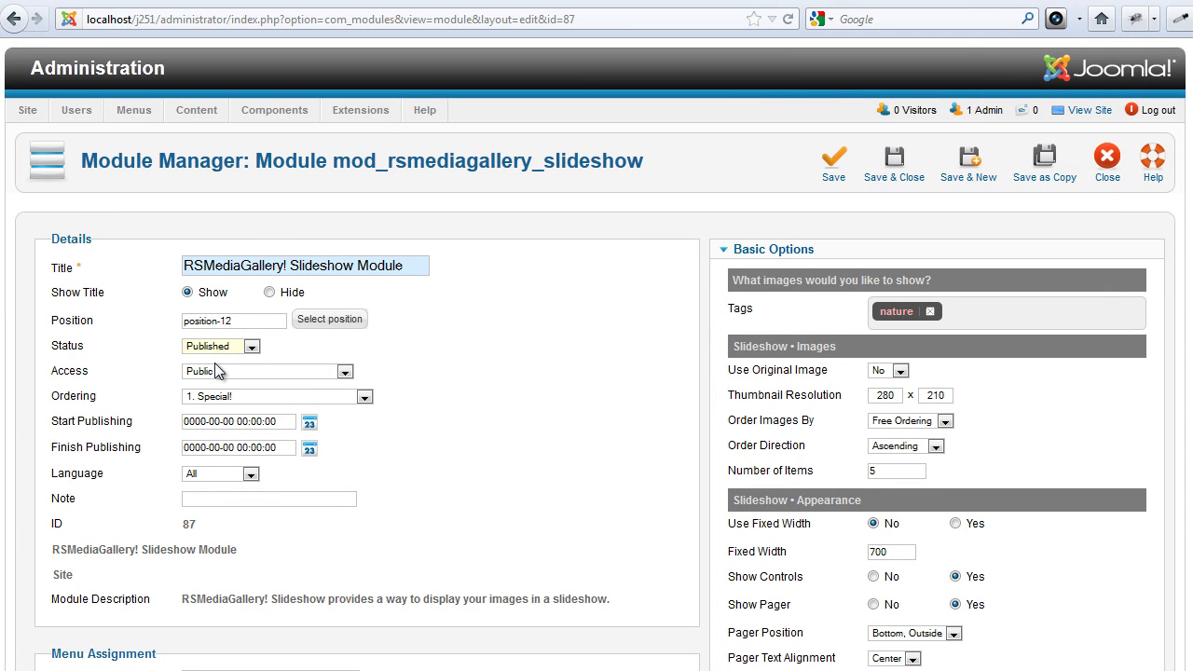
click(269, 291)
click(929, 311)
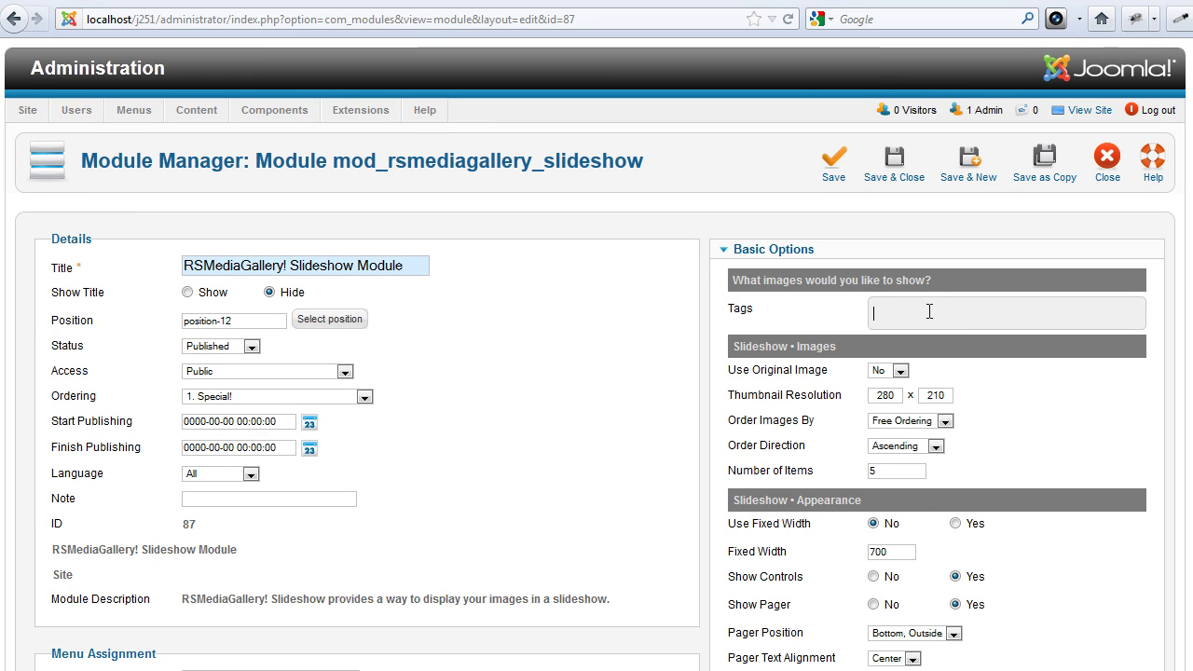
text(natur)
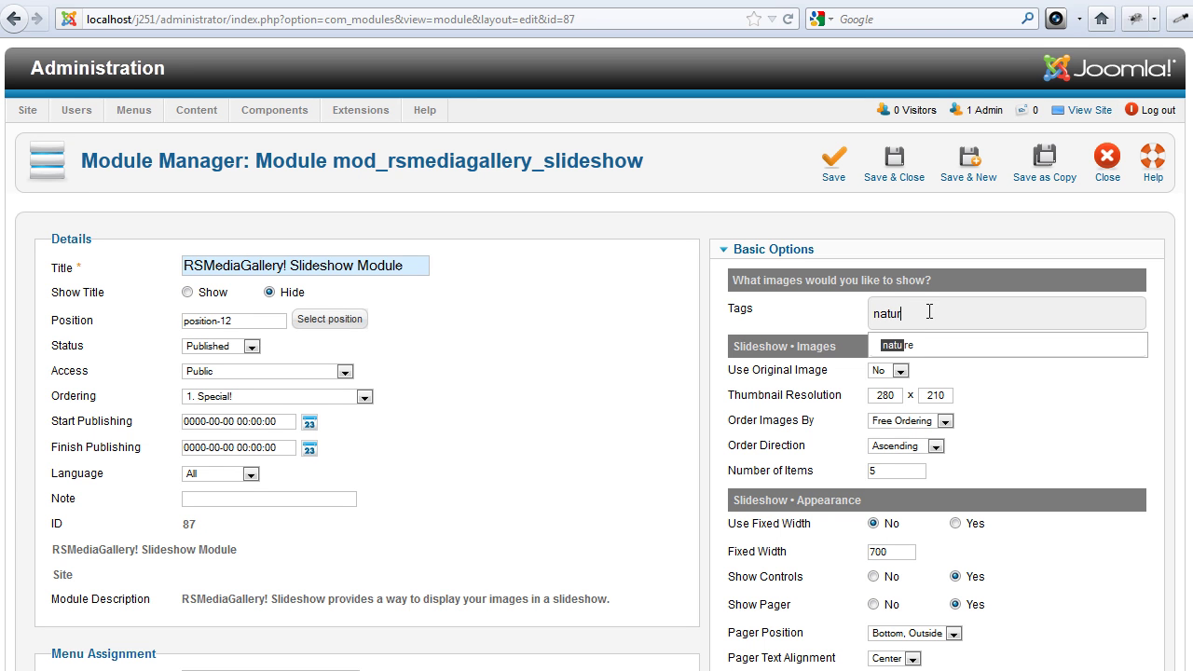
click(919, 344)
Keep swing as the slideshow easing and save and close the module.
scroll(938, 341, down, 3)
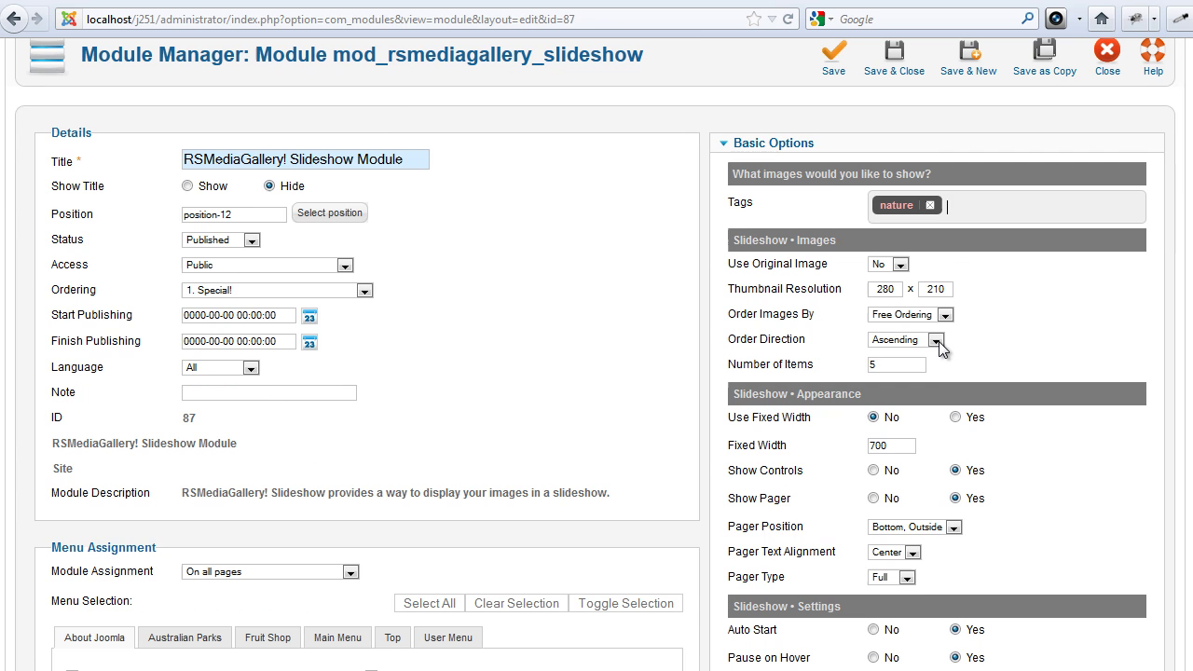
scroll(942, 347, down, 4)
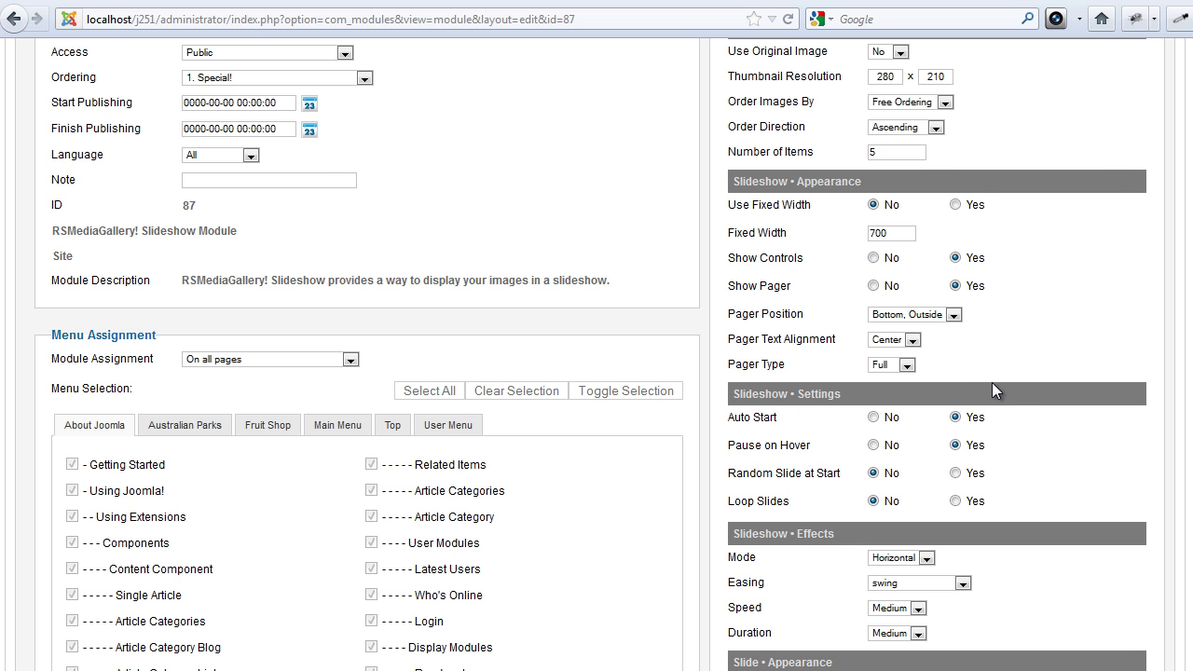
scroll(991, 390, down, 2)
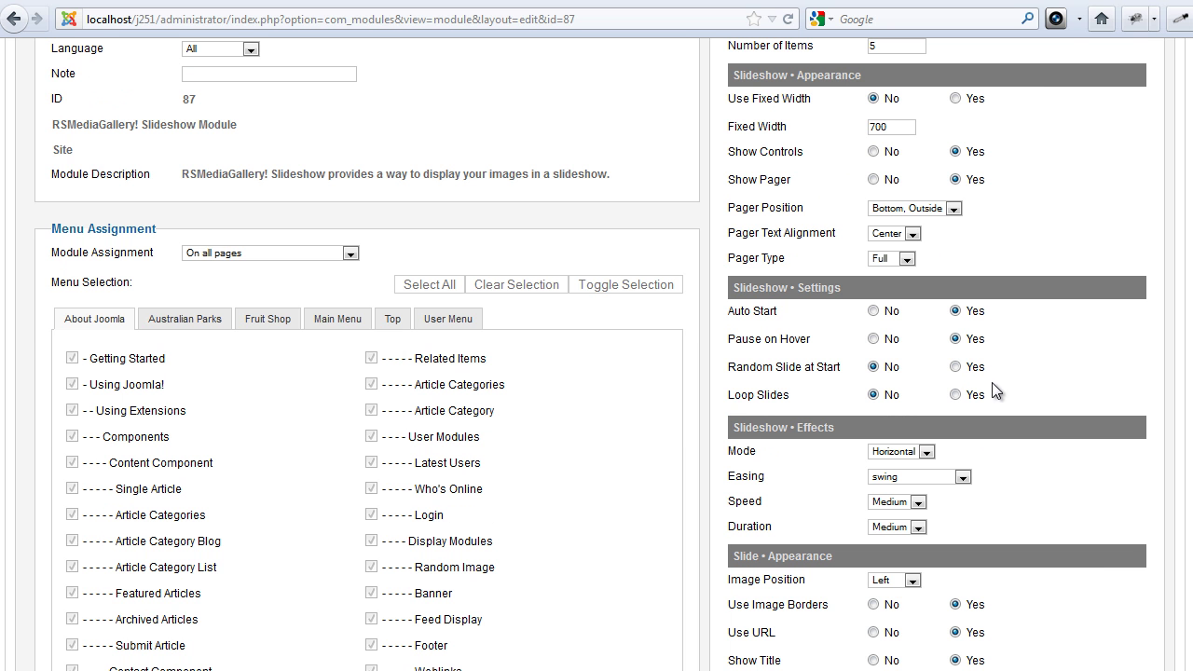
click(963, 476)
click(937, 480)
scroll(1051, 361, down, 2)
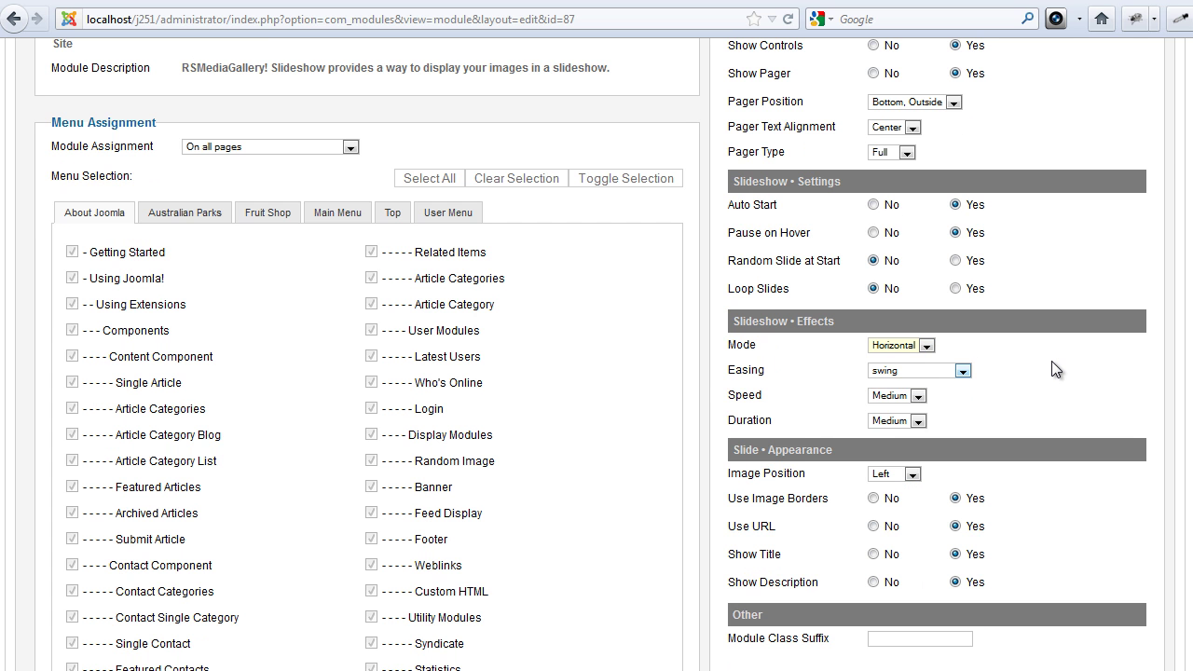
scroll(1060, 363, up, 10)
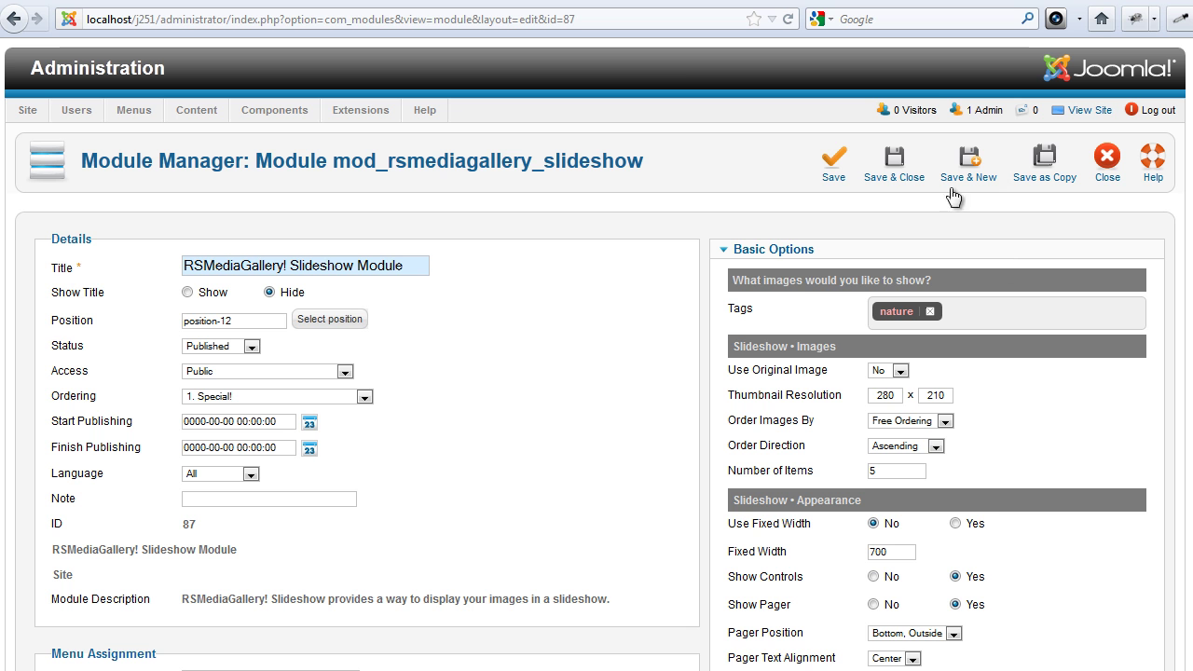
click(893, 171)
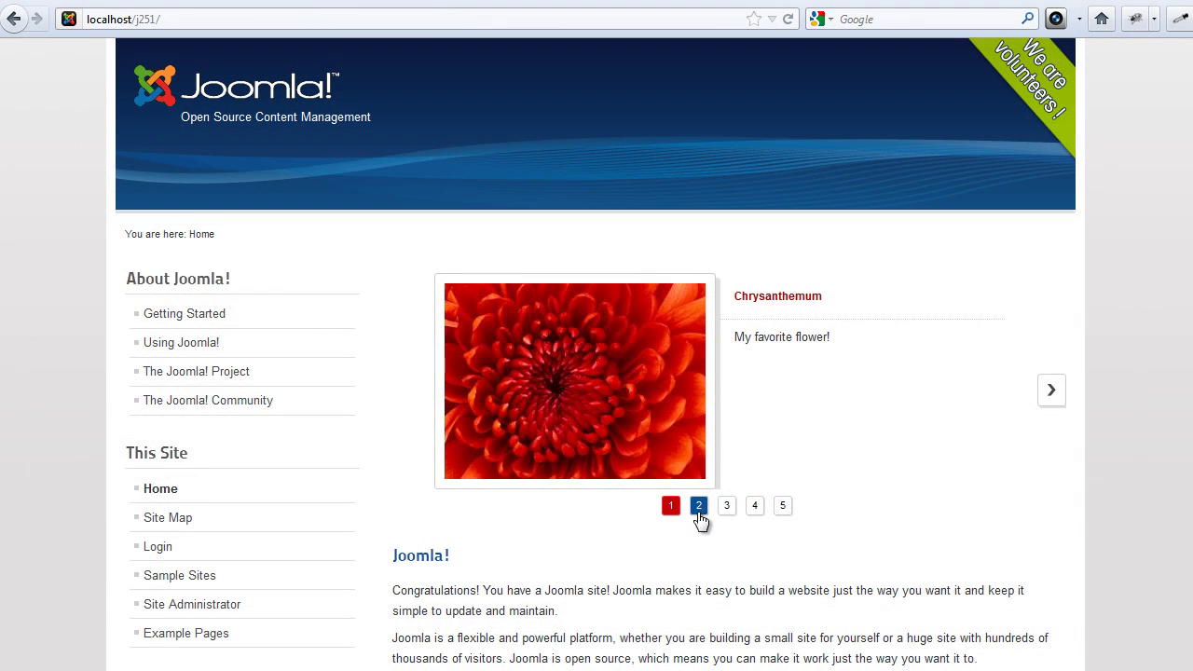
Switch the homepage slideshow to slide 2, Desert.jpg, then back to Chrysanthemum.
click(700, 519)
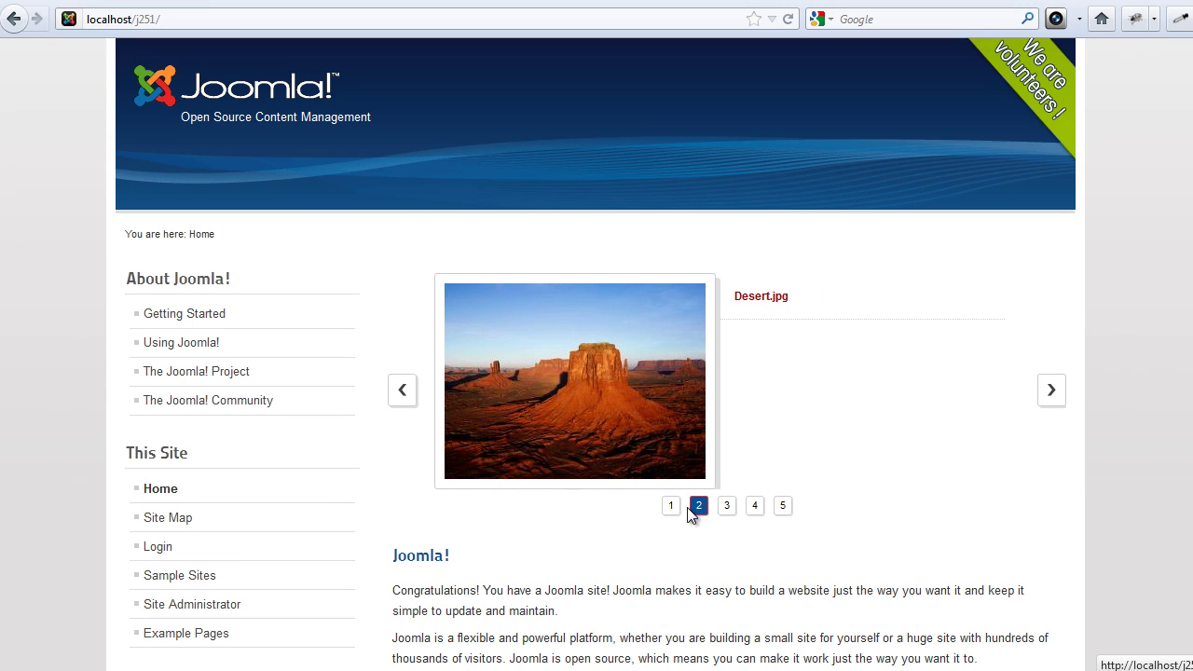
click(671, 511)
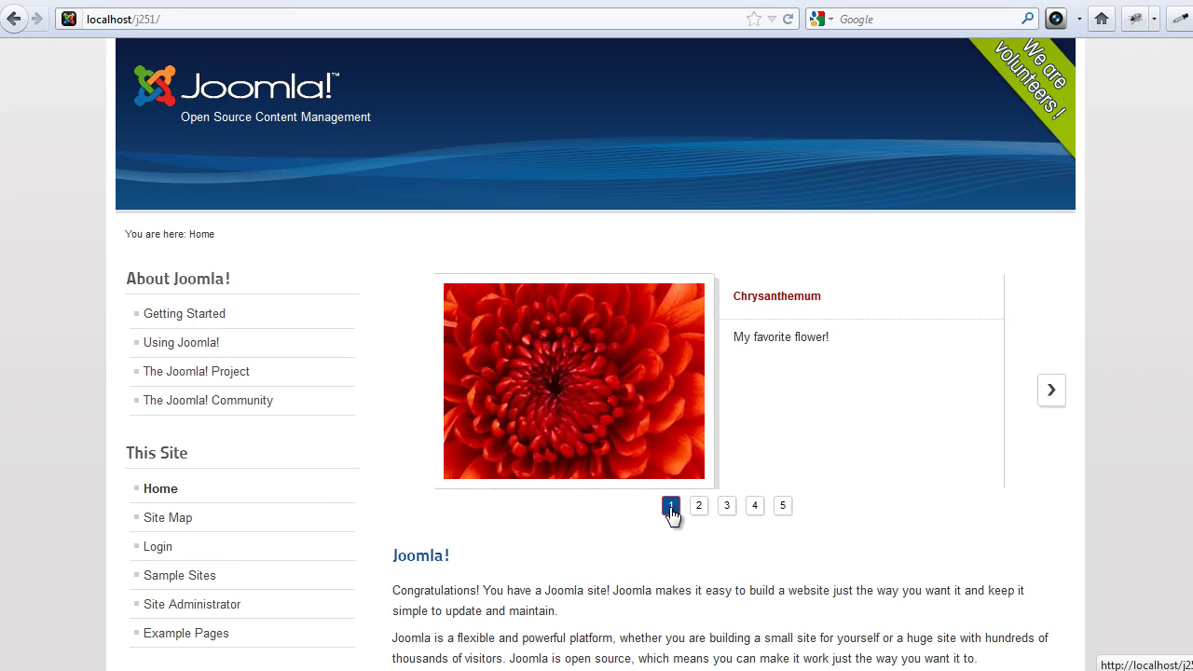